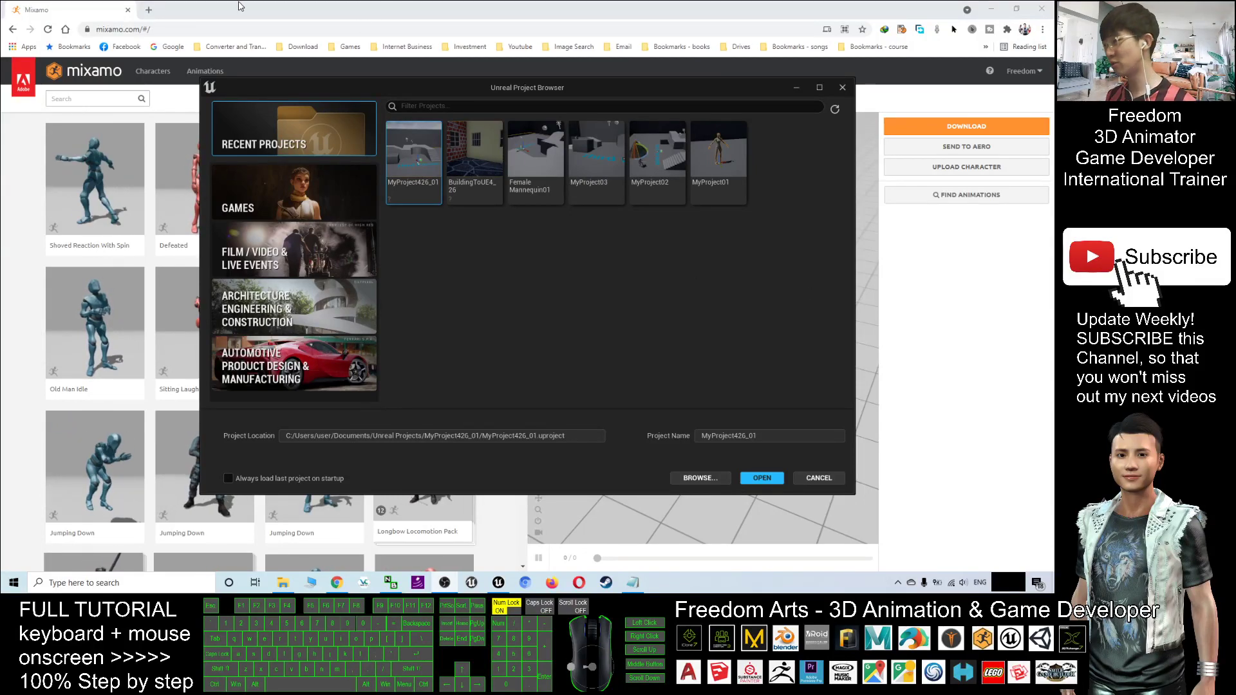
Switch from the Unreal Project Browser to the Mixamo website in the browser
key(alt+Tab)
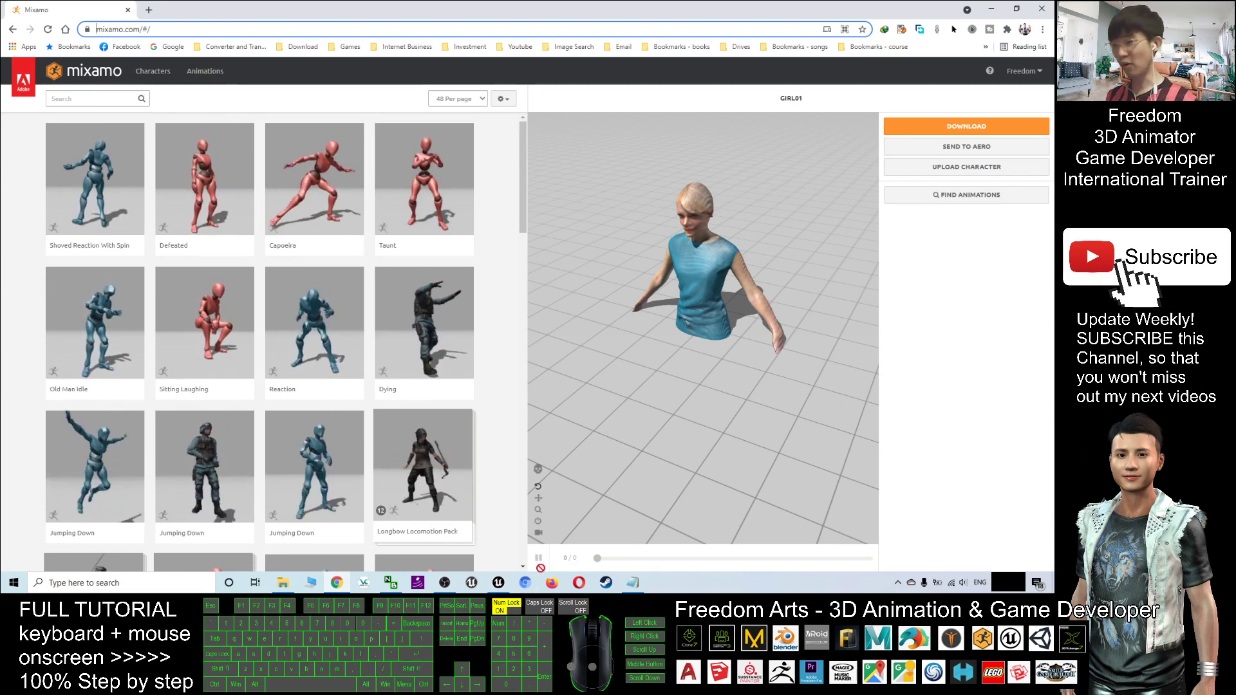
key(alt+Tab)
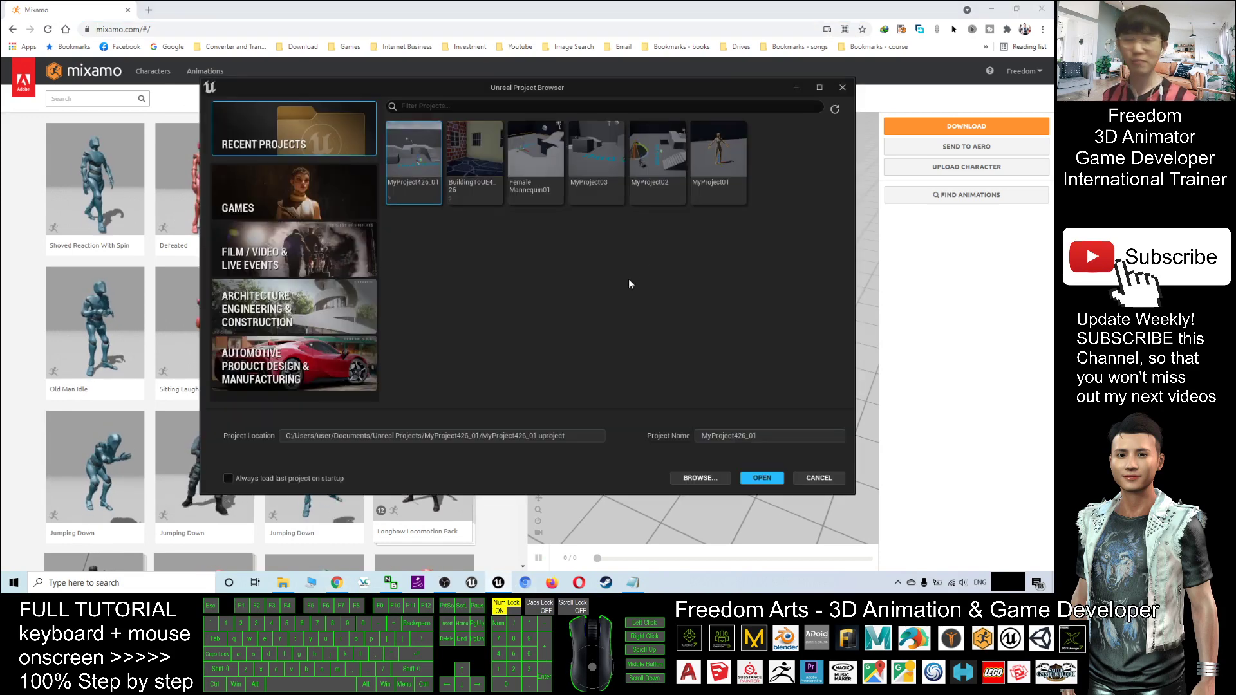
click(65, 15)
key(F5)
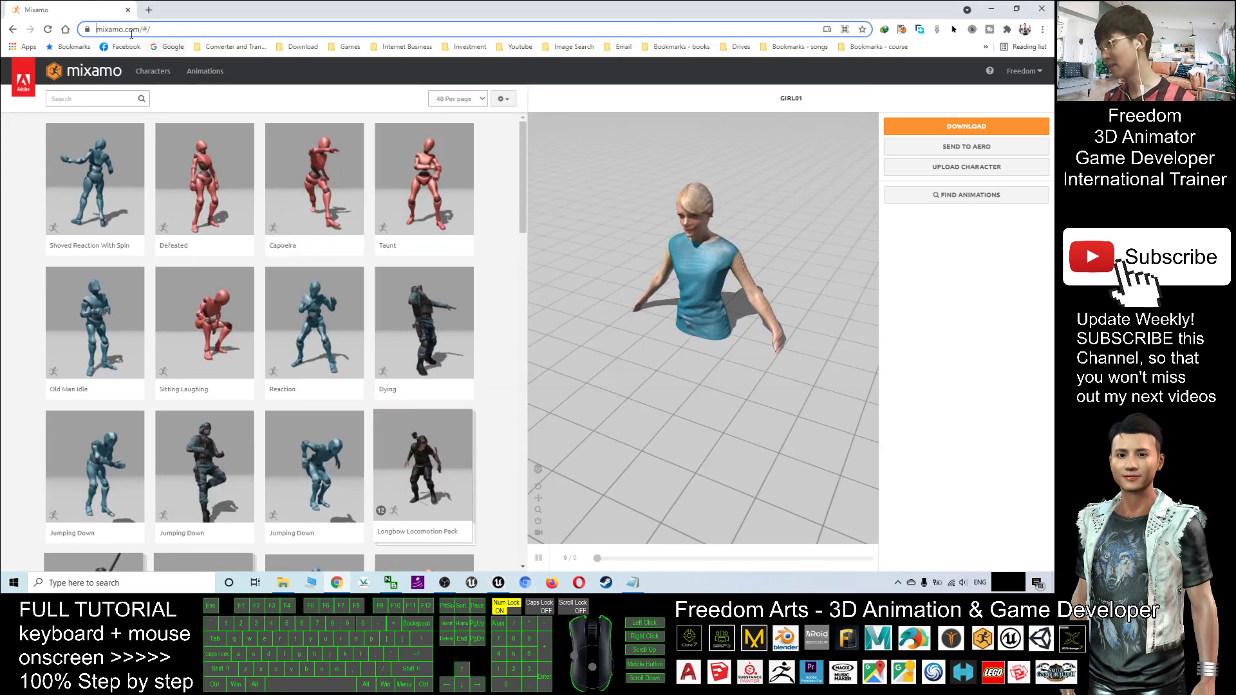
click(179, 28)
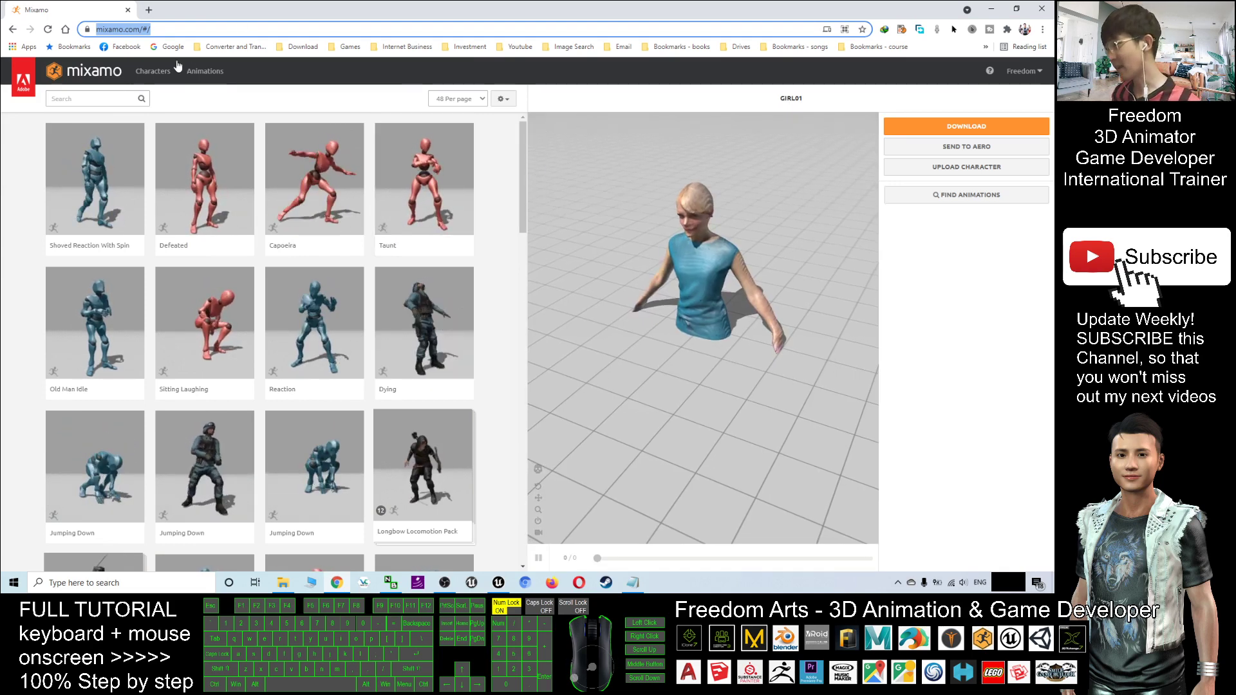
Browse the Mixamo character library and load Maria J J Ong in place of the current character
click(153, 73)
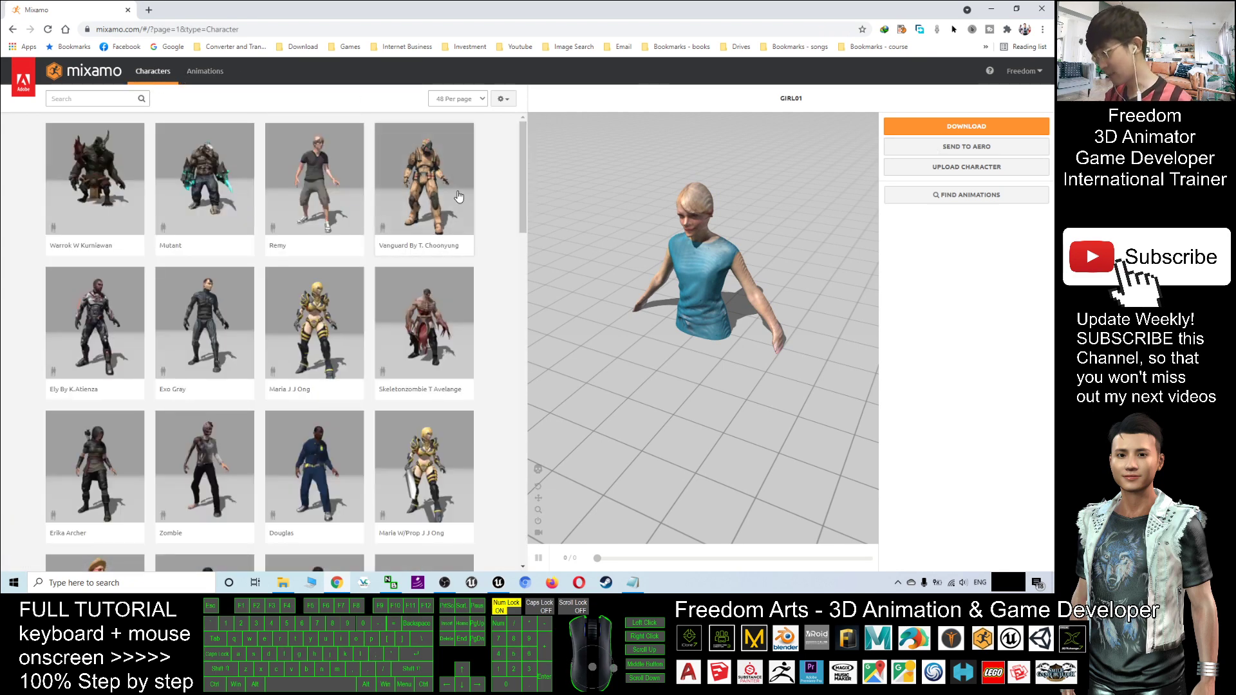
scroll(397, 284, down, 5)
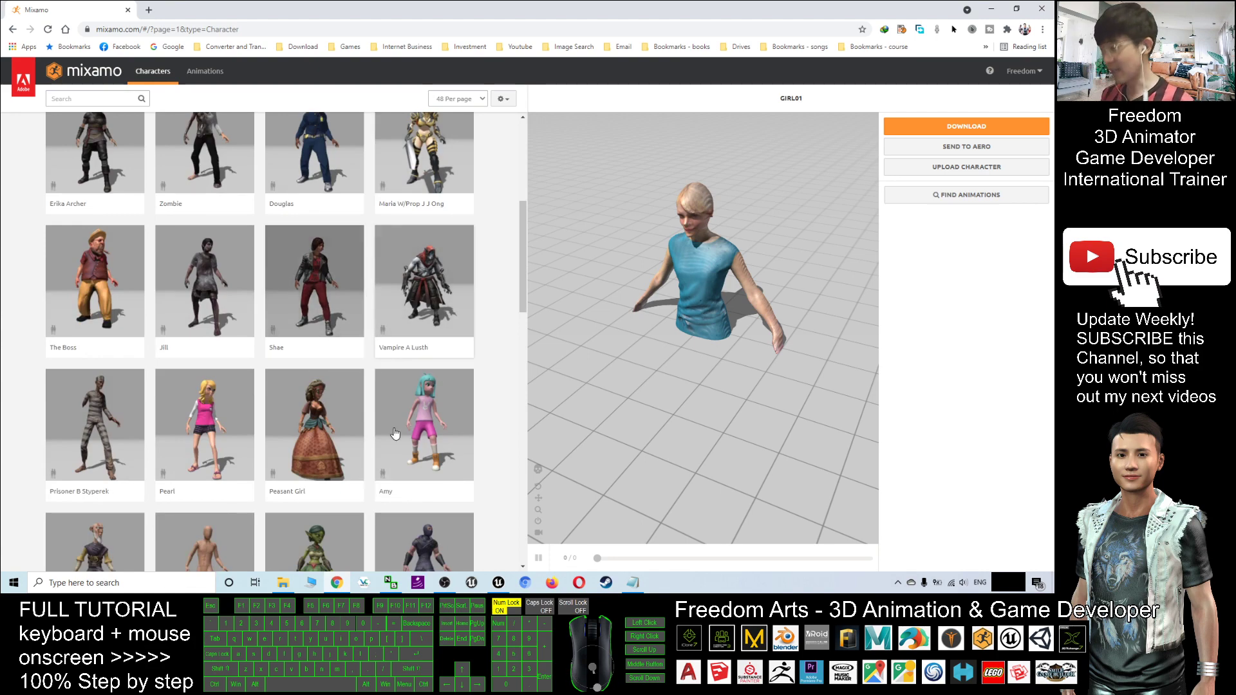
scroll(321, 361, down, 3)
scroll(387, 380, down, 9)
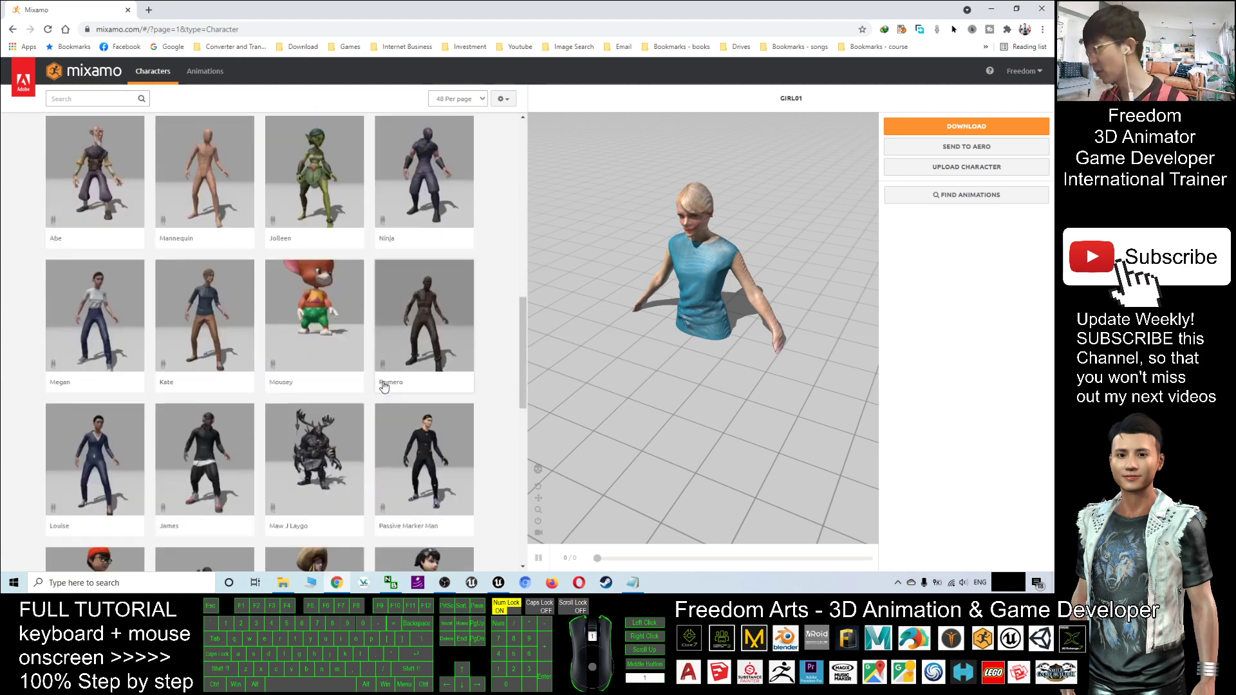
scroll(412, 398, down, 5)
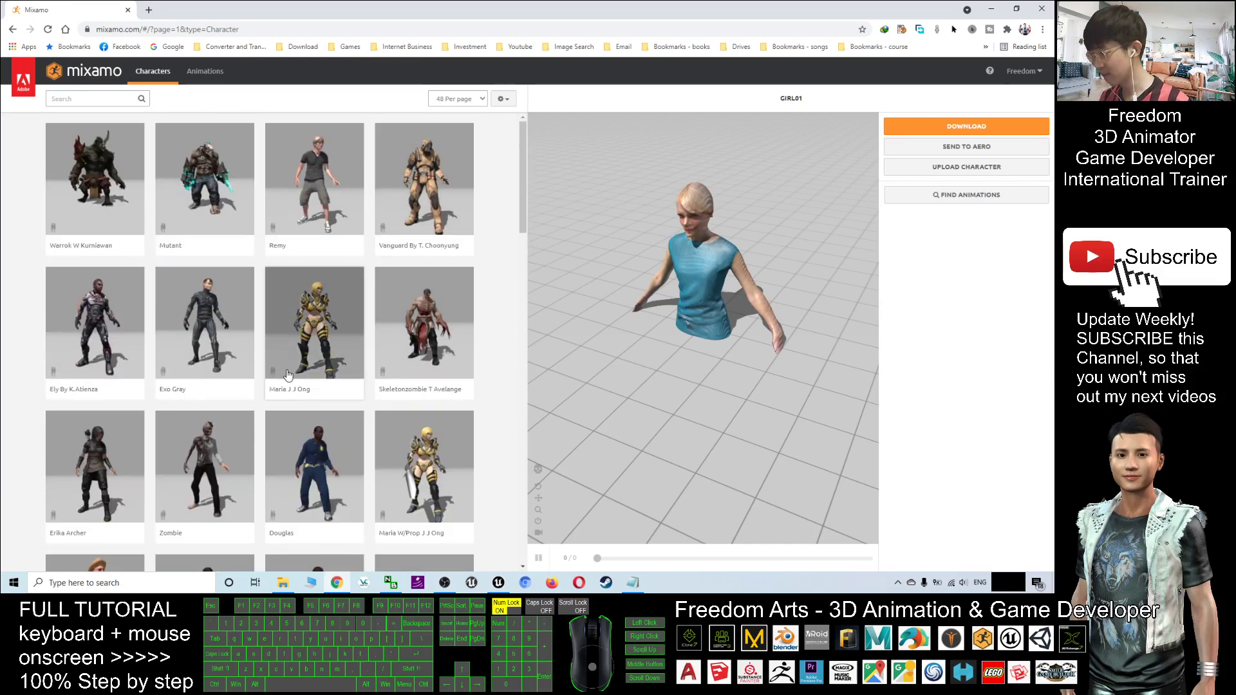
click(313, 316)
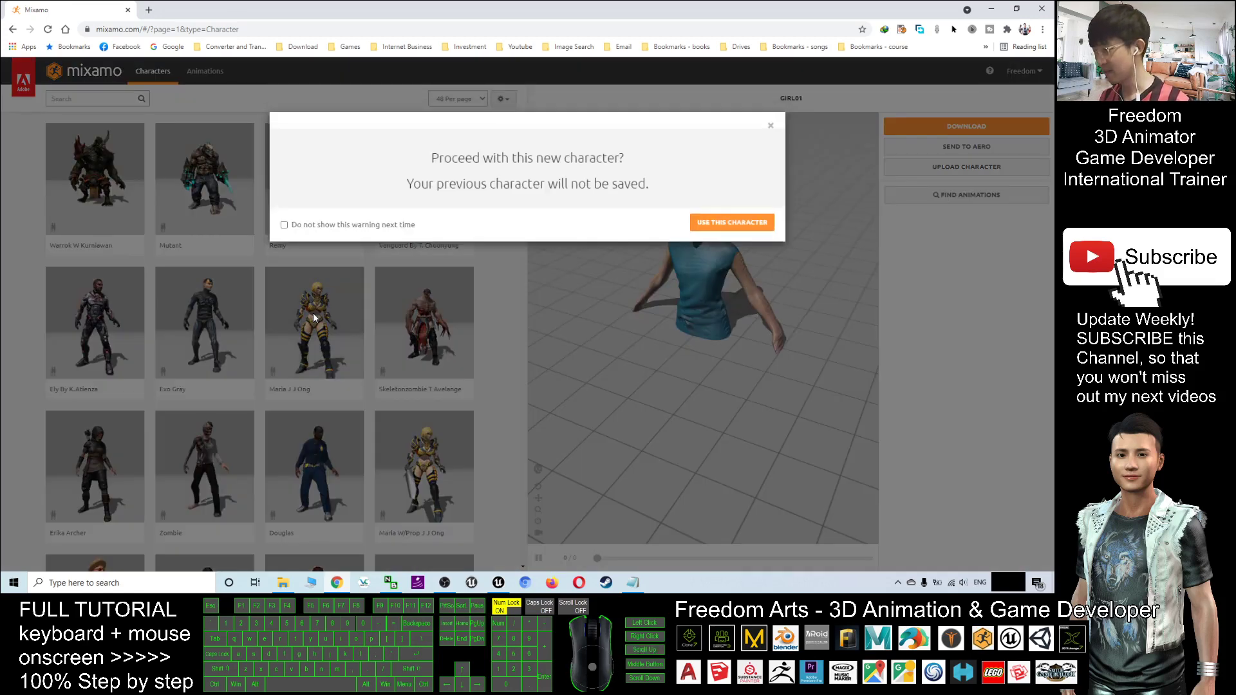
click(720, 222)
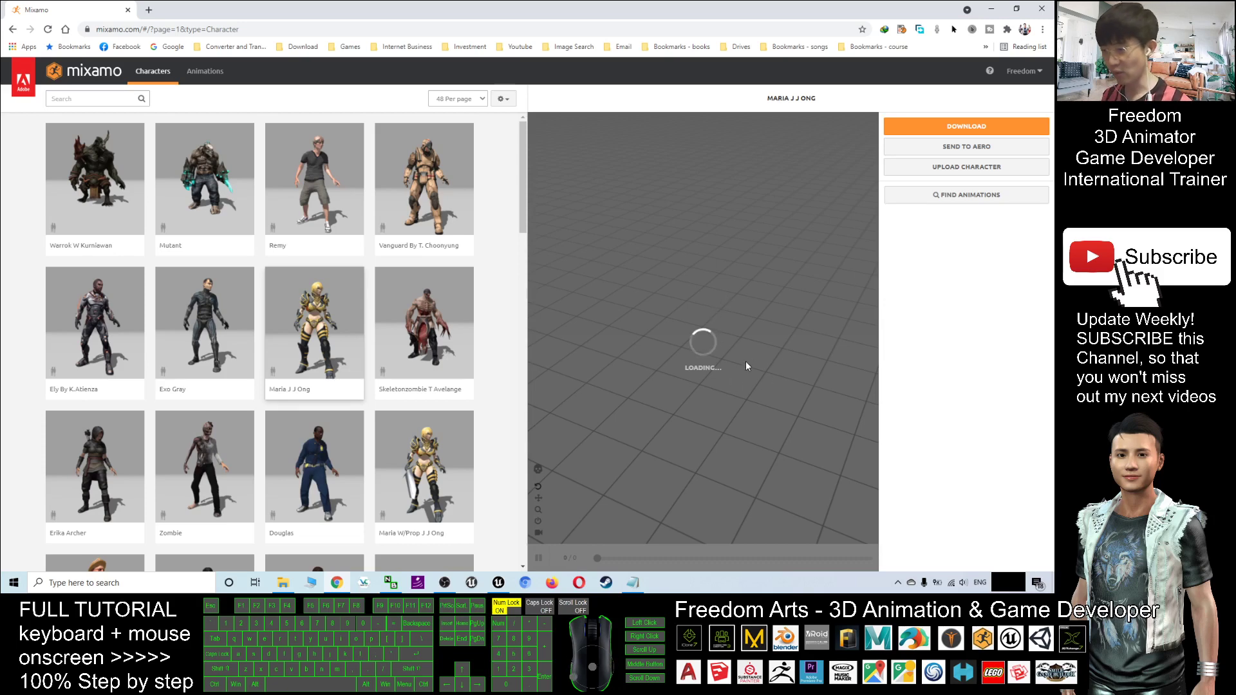
drag(726, 240, 783, 255)
scroll(789, 256, up, 5)
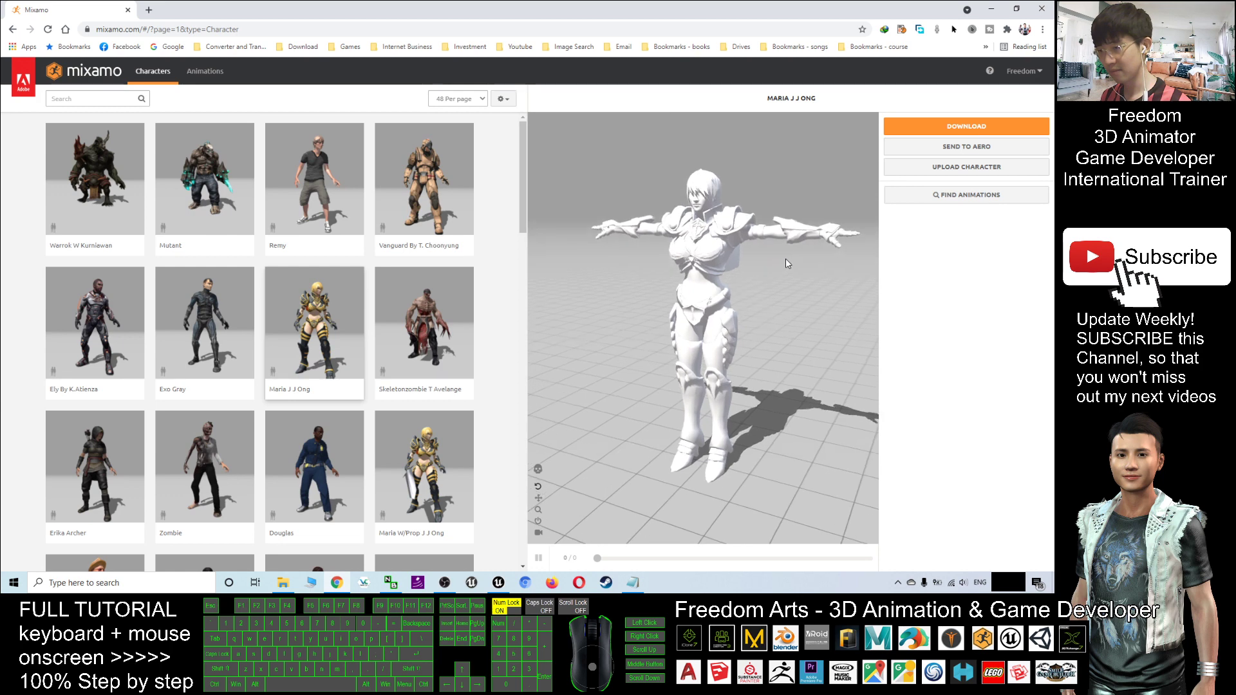
mouse_move(801, 304)
mouse_down()
mouse_move(811, 316)
mouse_move(782, 313)
mouse_move(800, 315)
mouse_up()
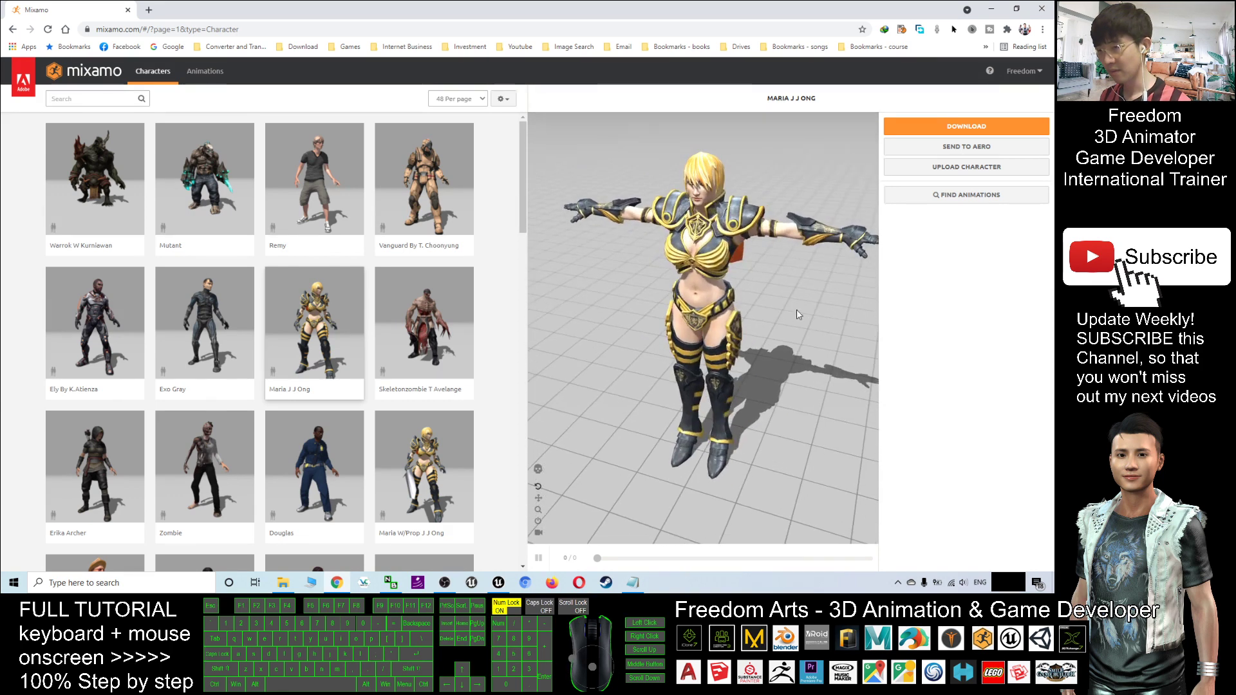
Download the character as FBX Binary in T-pose and show the downloaded file in its folder
click(968, 134)
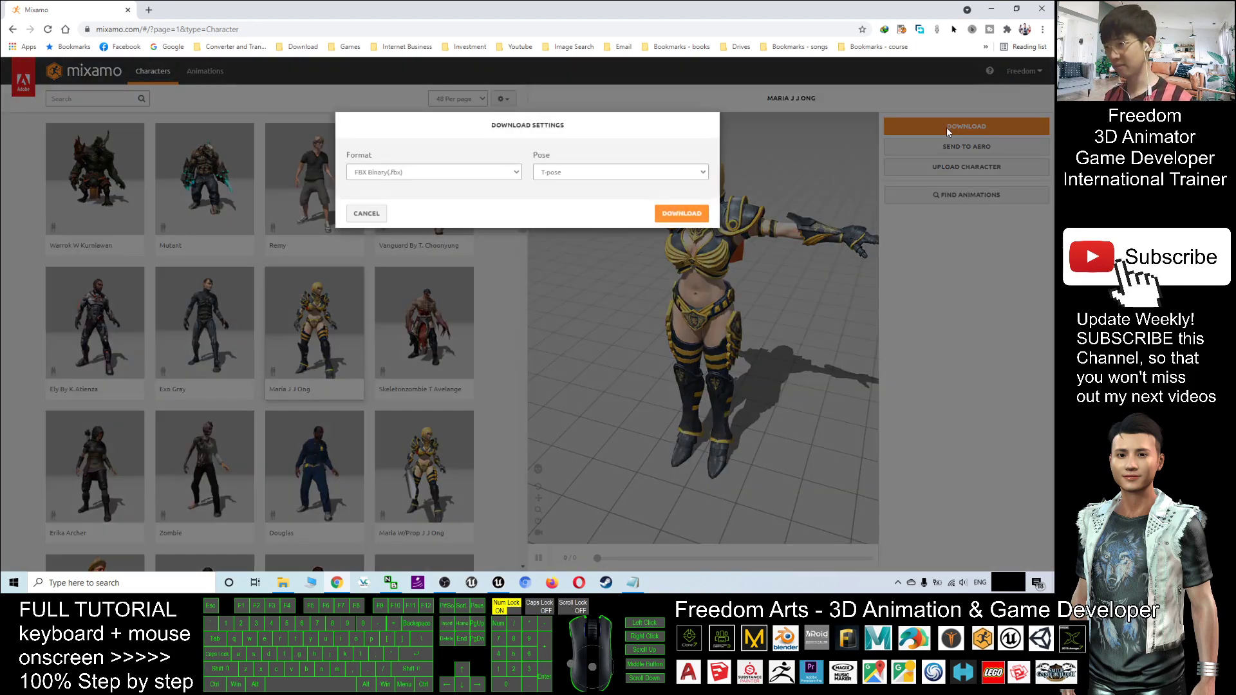
click(666, 217)
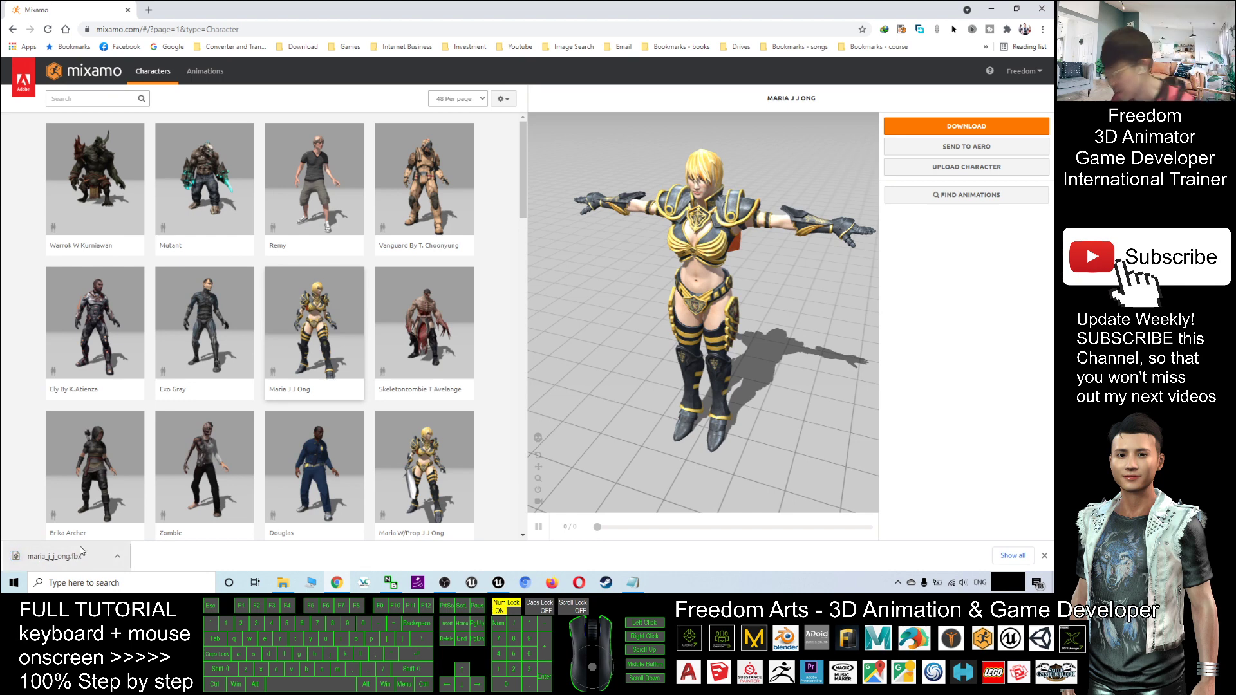
click(118, 557)
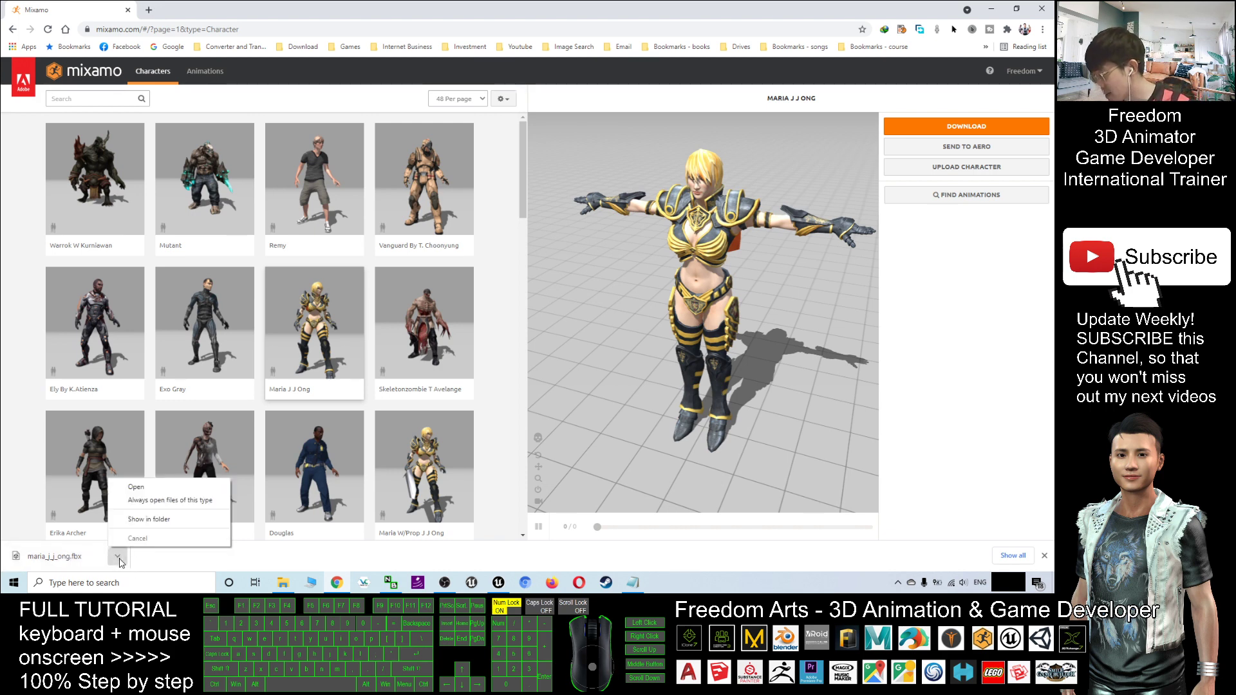
click(150, 520)
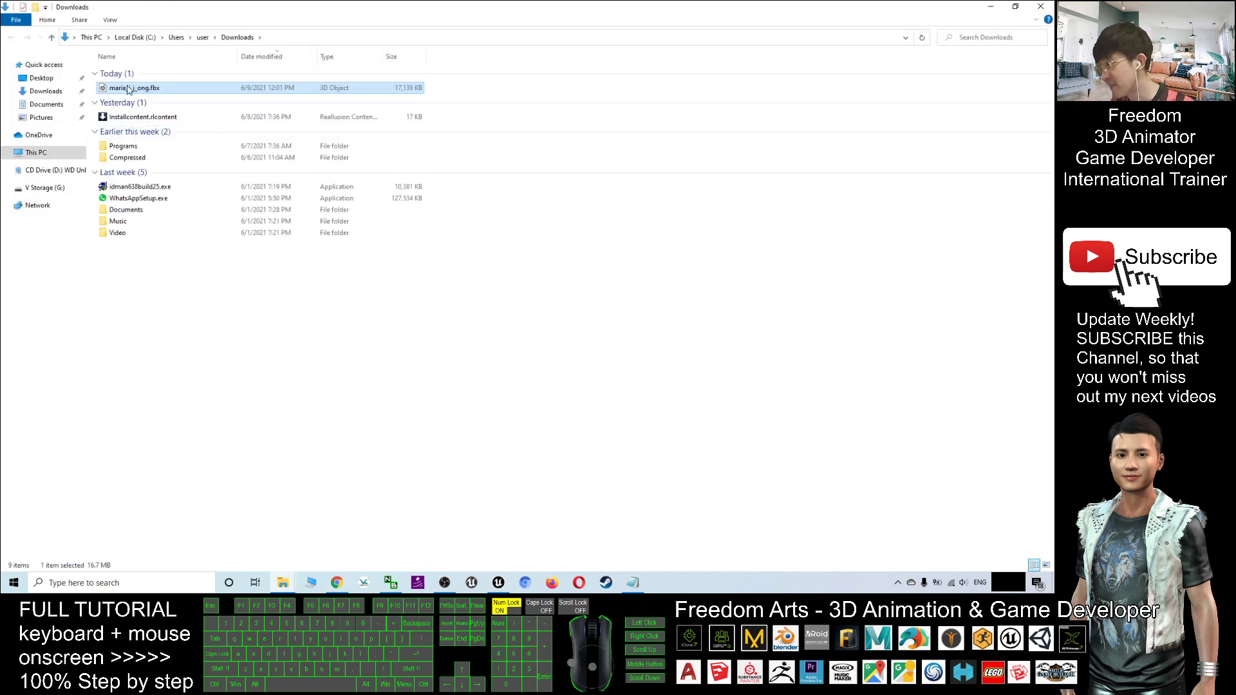
Restore the Downloads window to a smaller size and close the browser and the 002 - Mixamo Avatar to UE5 folder window
drag(396, 7, 532, 161)
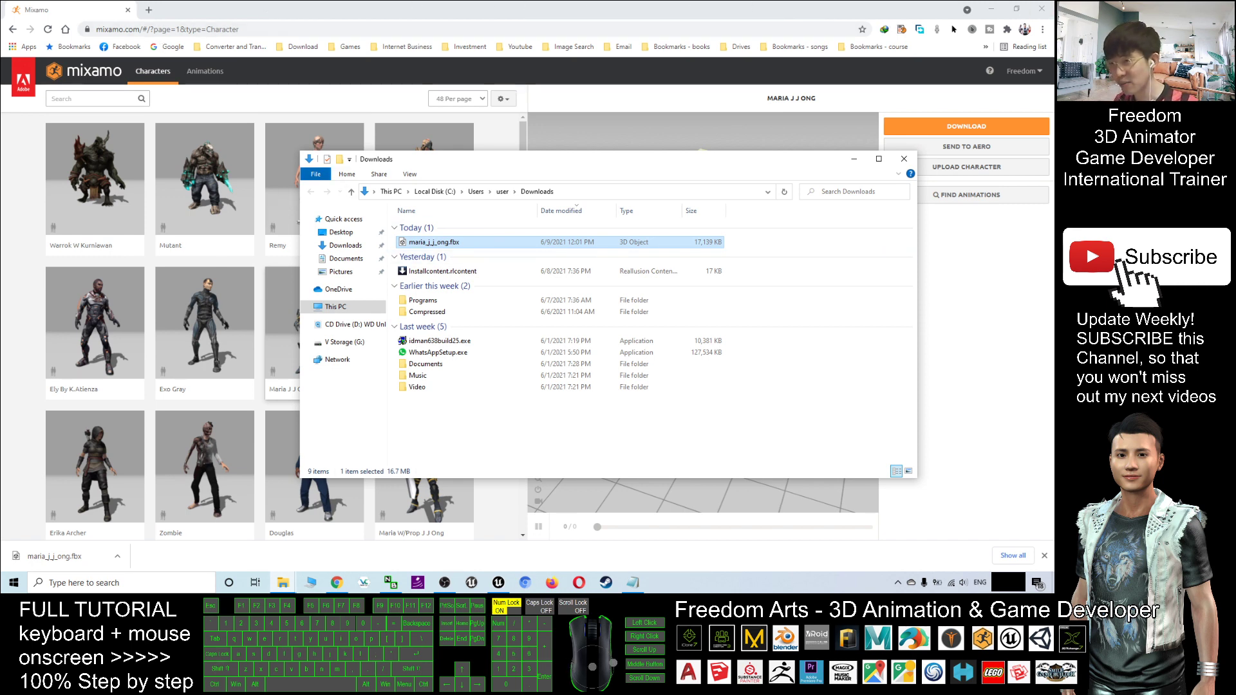
click(1042, 9)
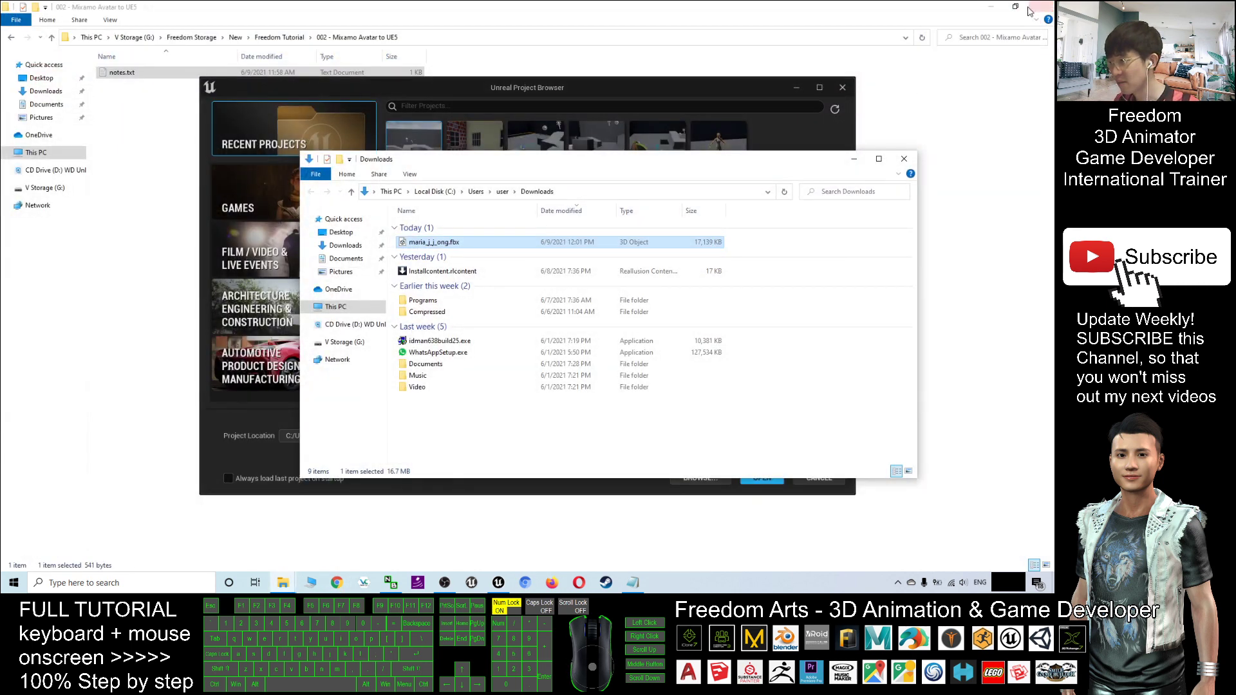
click(1042, 8)
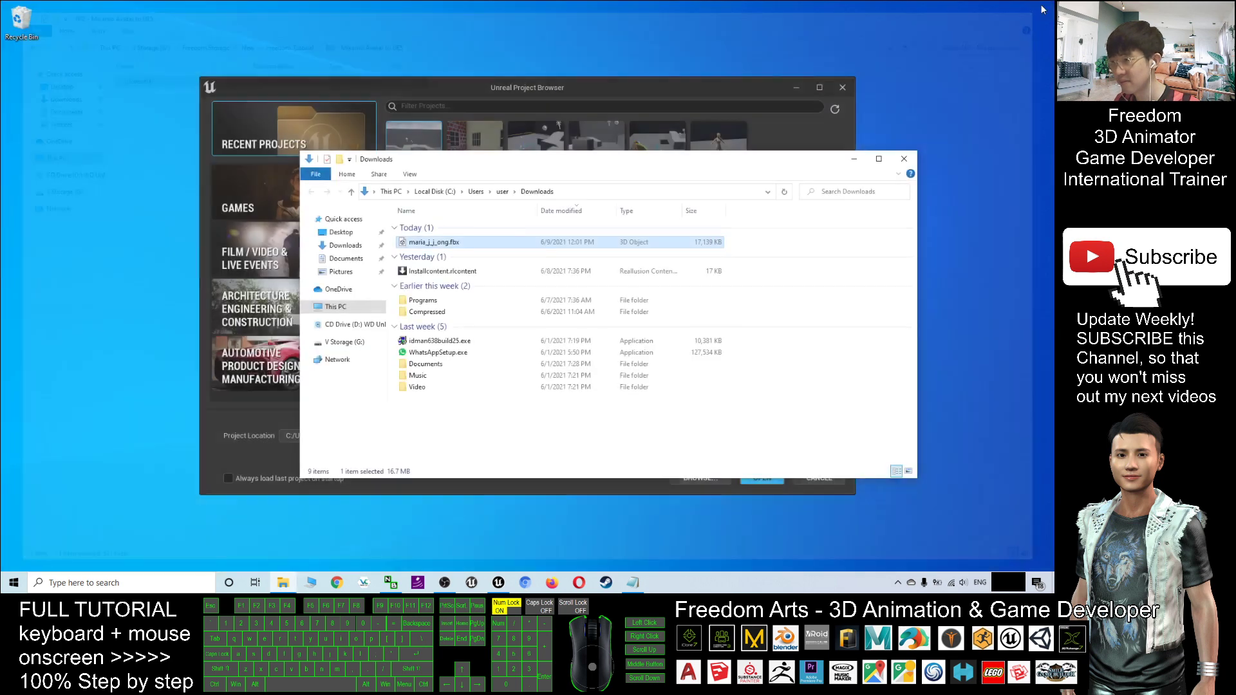
drag(564, 165, 451, 146)
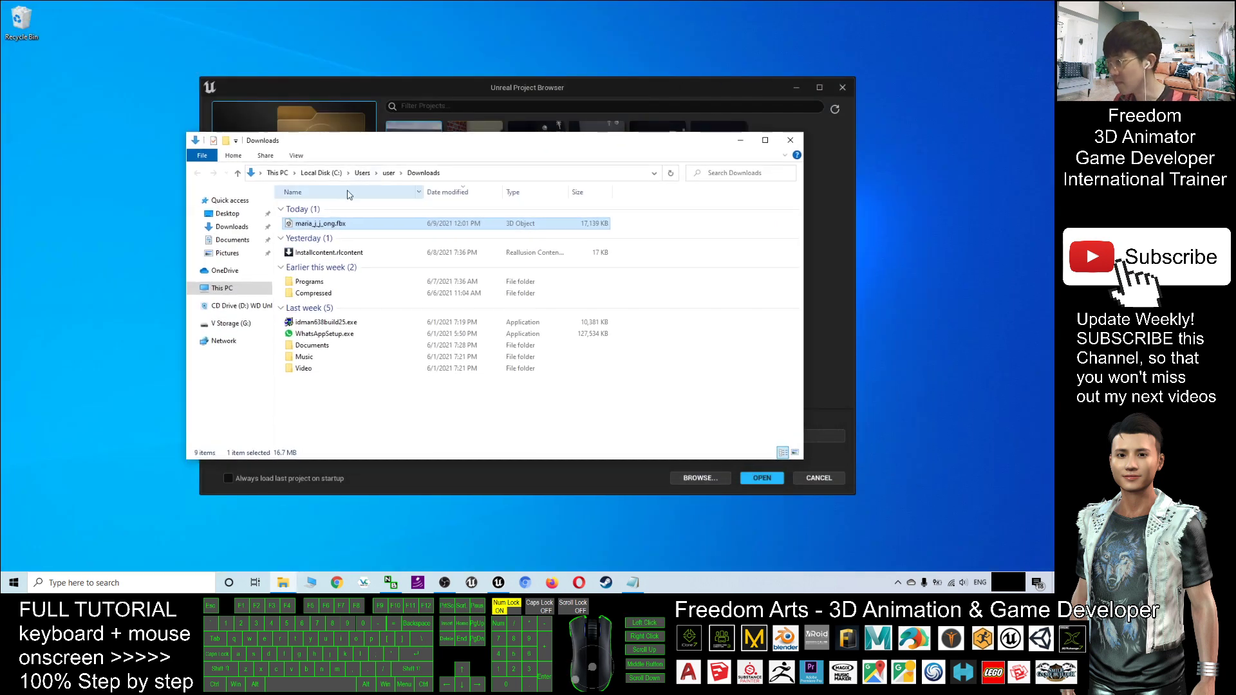
Empty the Recycle Bin on the desktop
right_click(22, 20)
click(65, 43)
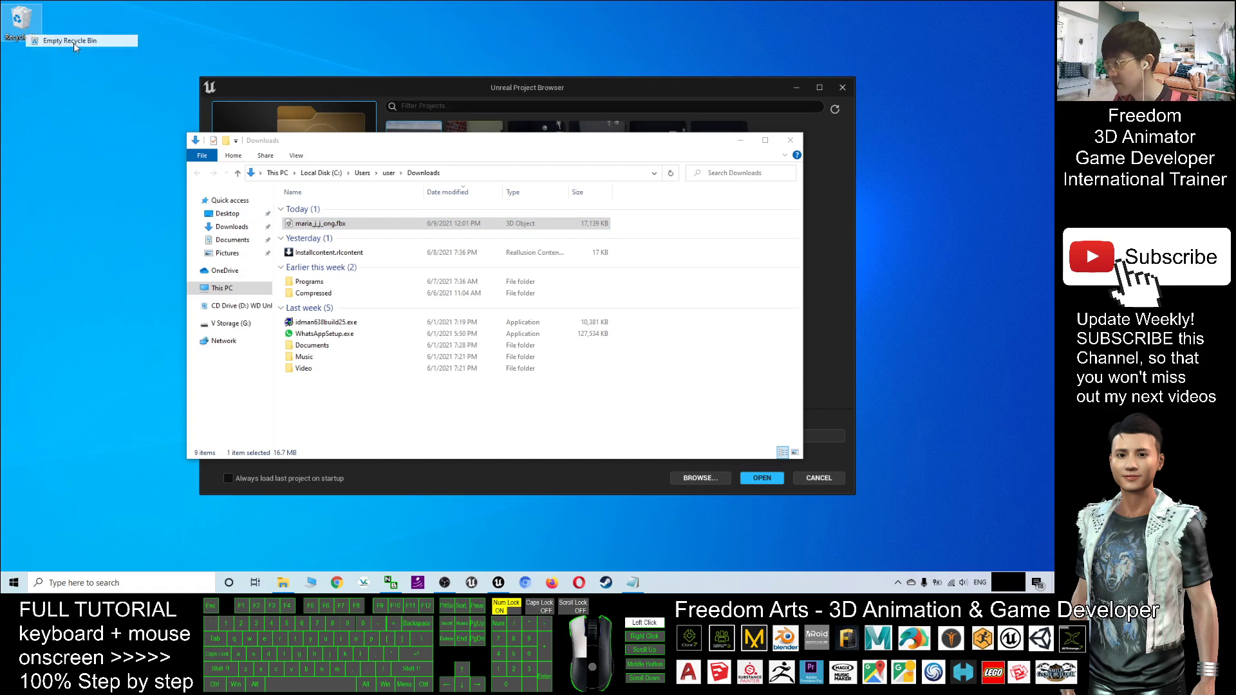
click(570, 300)
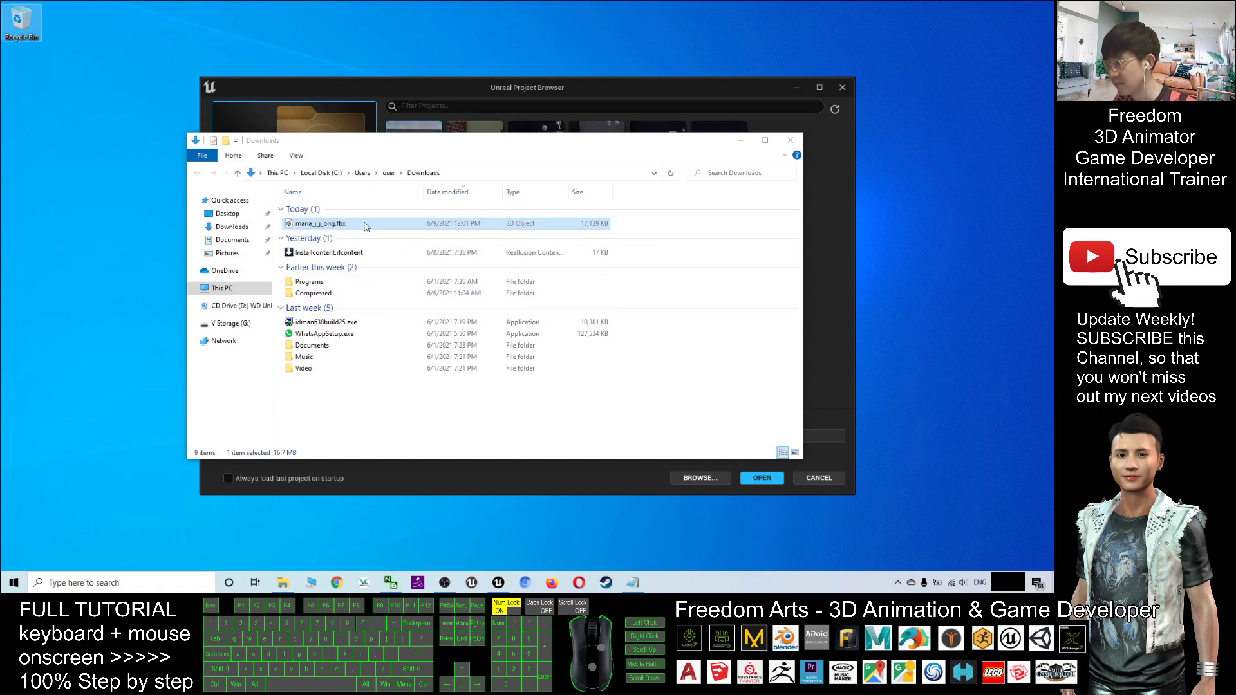
Move maria_j_j_ong.fbx from the Downloads folder to the desktop
click(316, 239)
click(353, 225)
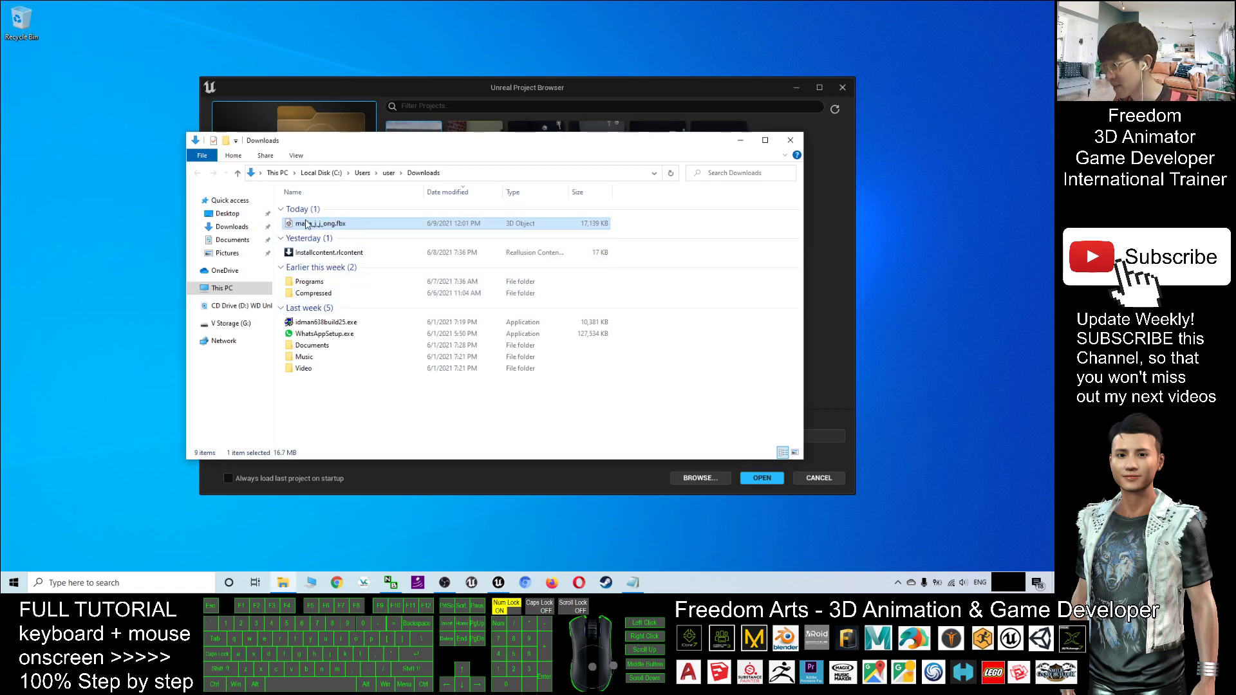
drag(309, 225, 67, 118)
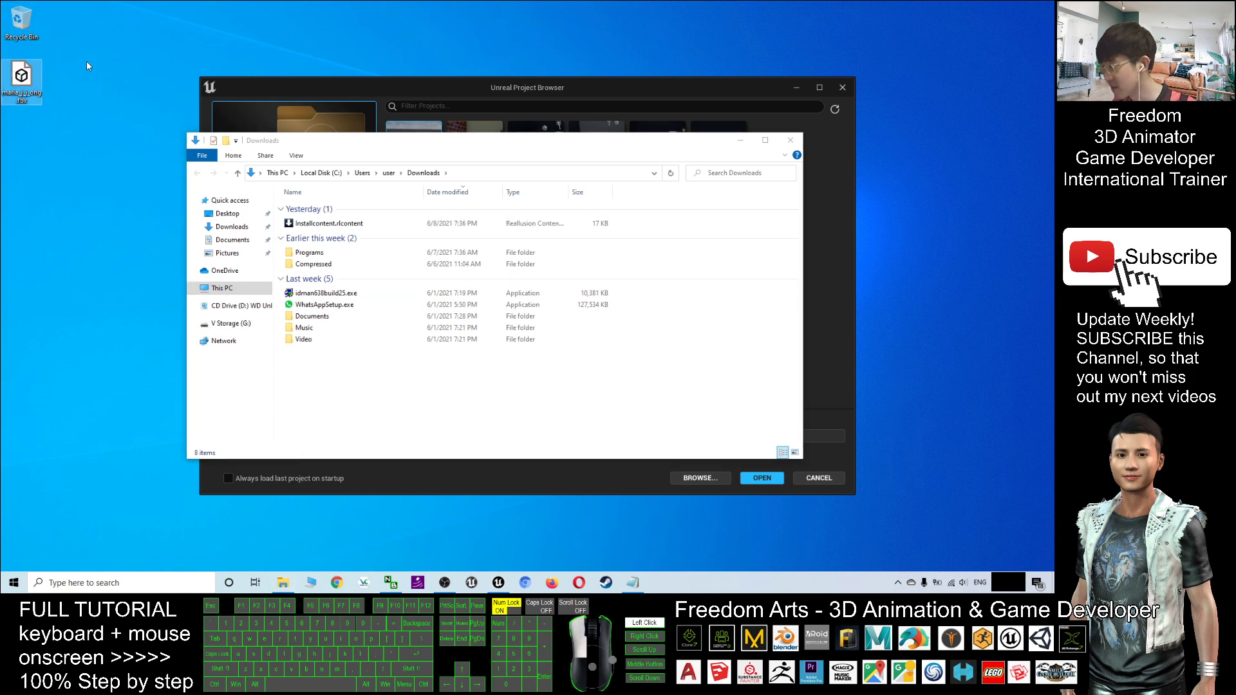
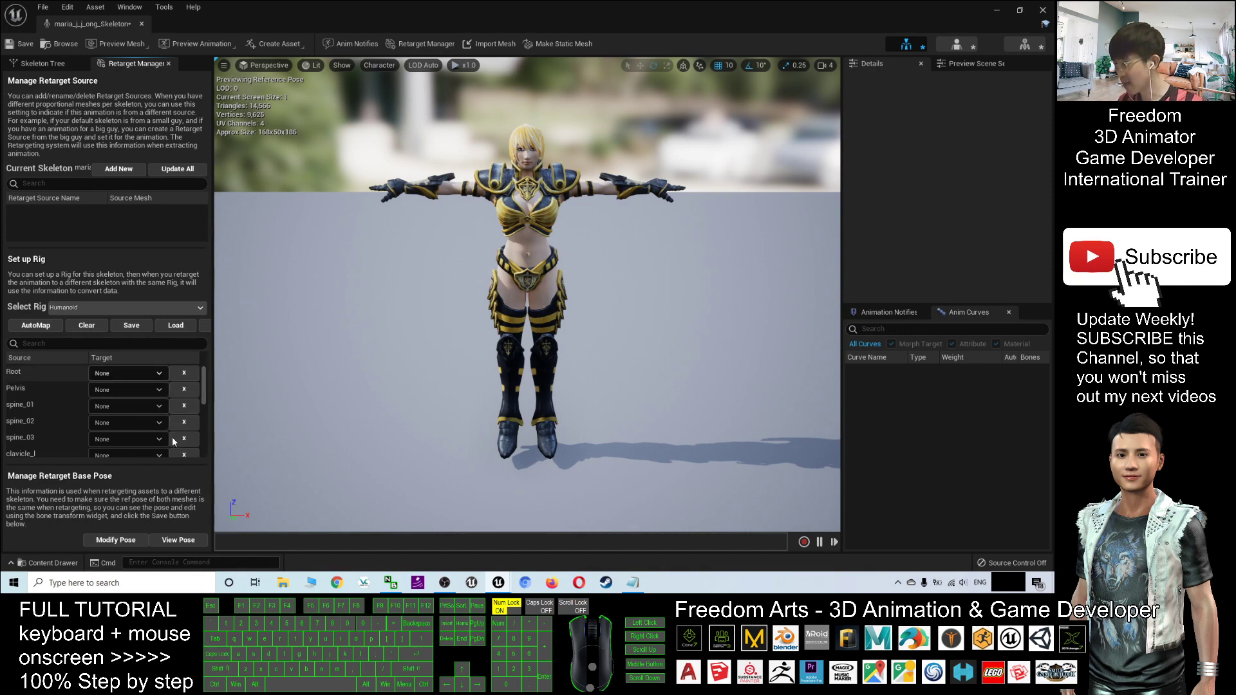
Map the humanoid rig's Pelvis to Hips, spine_01 to Spine, spine_02 to Spine1 and spine_03 to Spine2
click(132, 390)
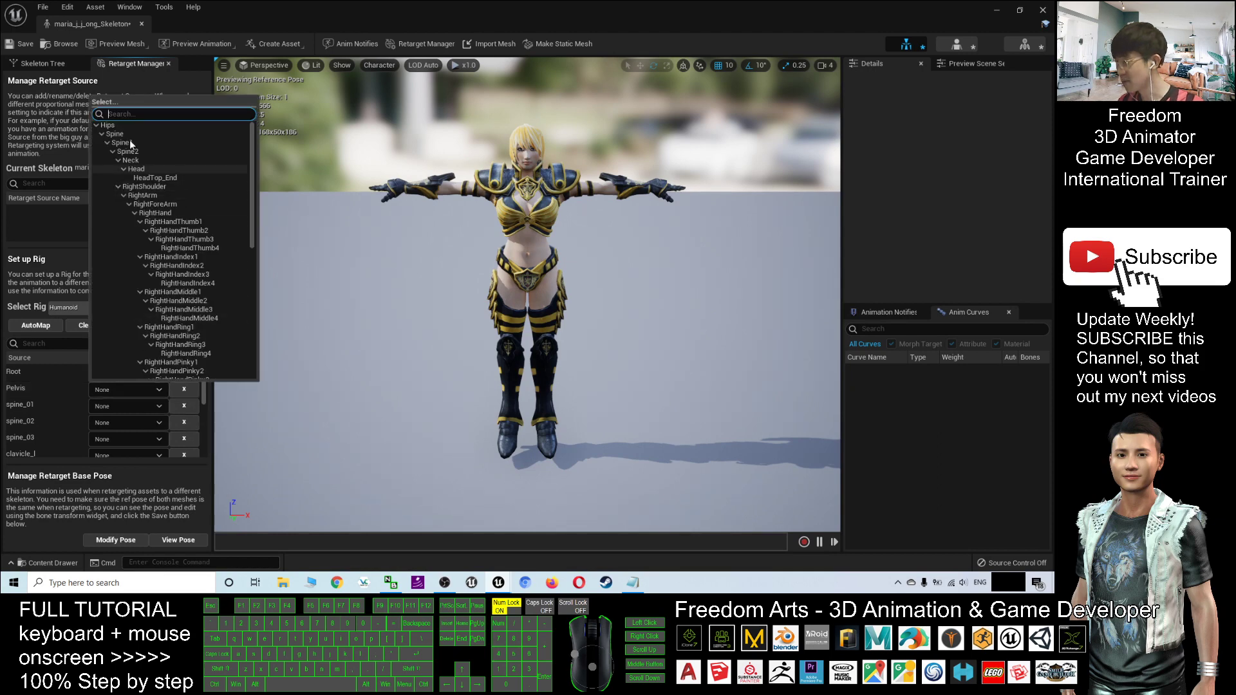
click(106, 126)
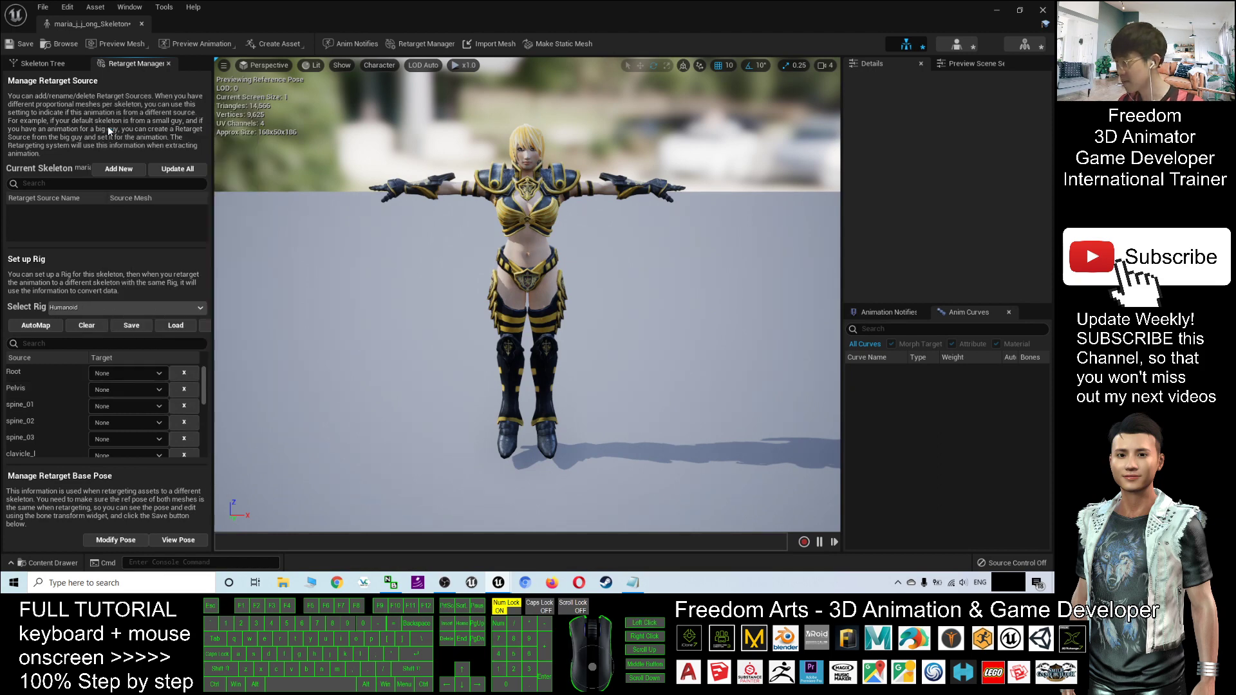
click(159, 408)
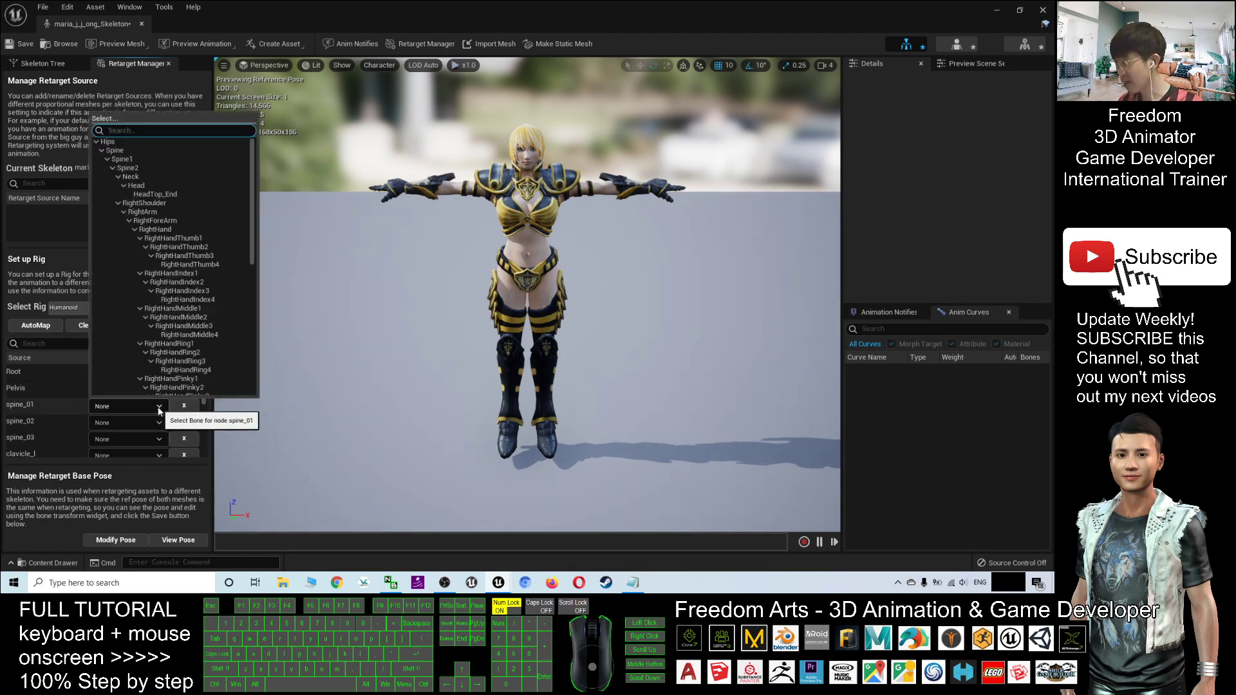
click(115, 150)
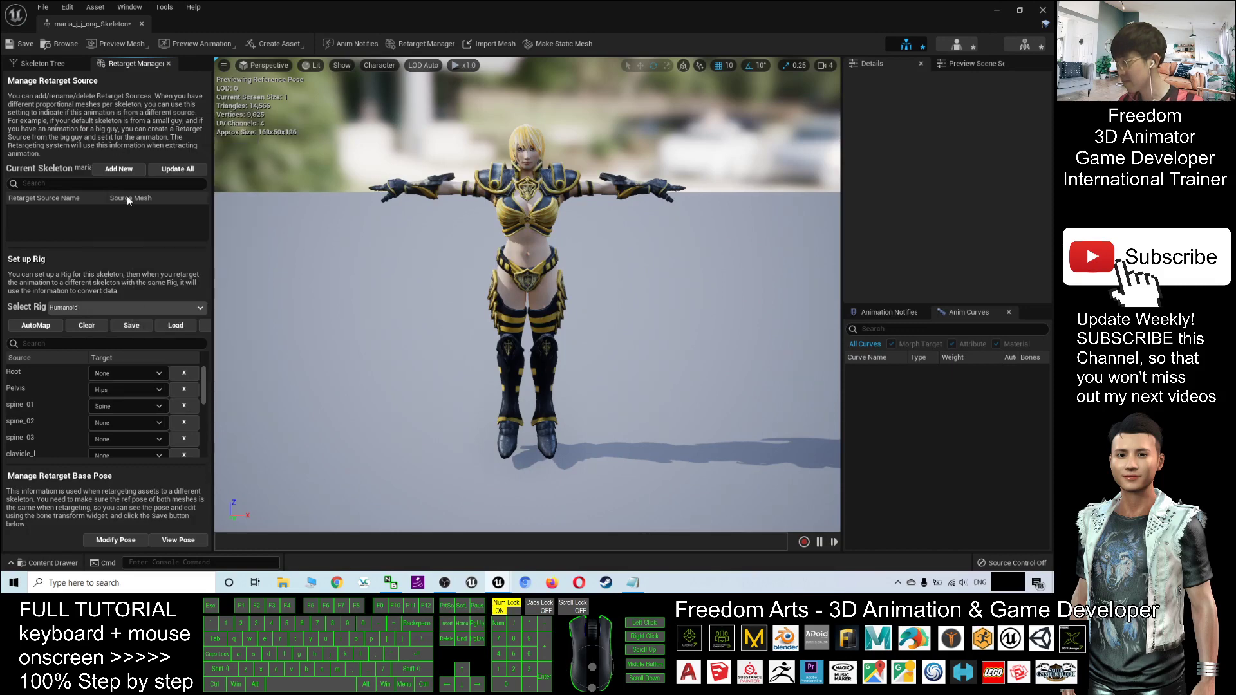
click(156, 424)
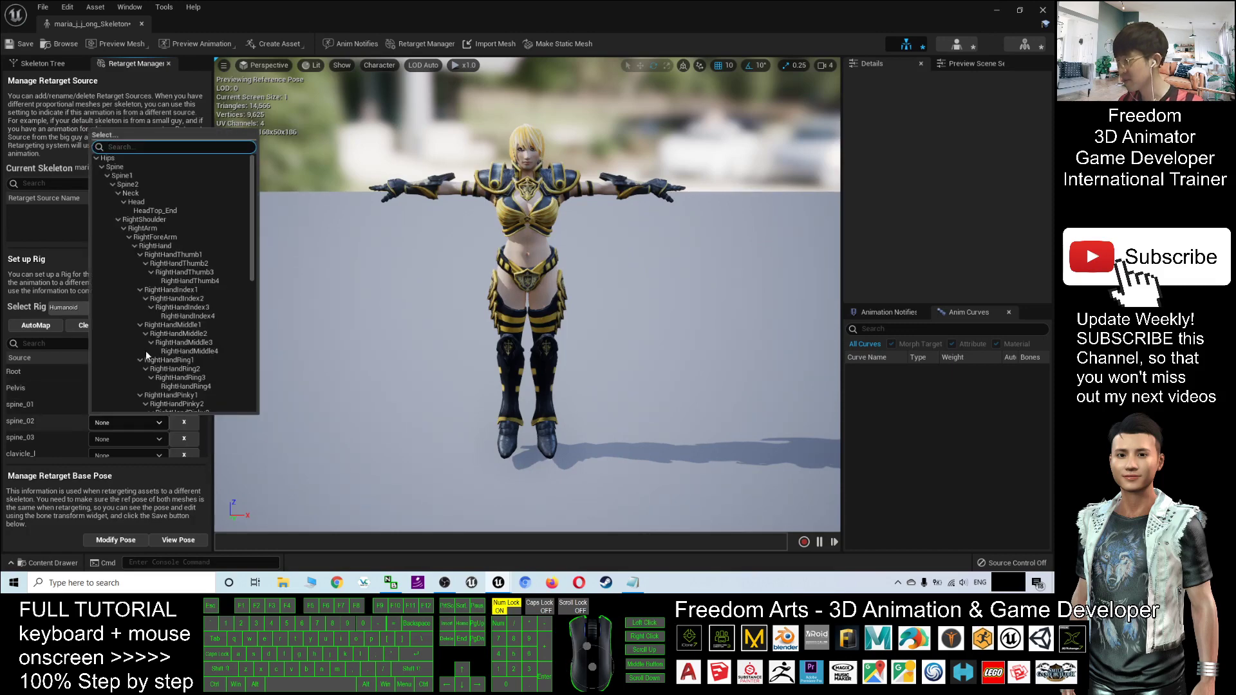
click(126, 177)
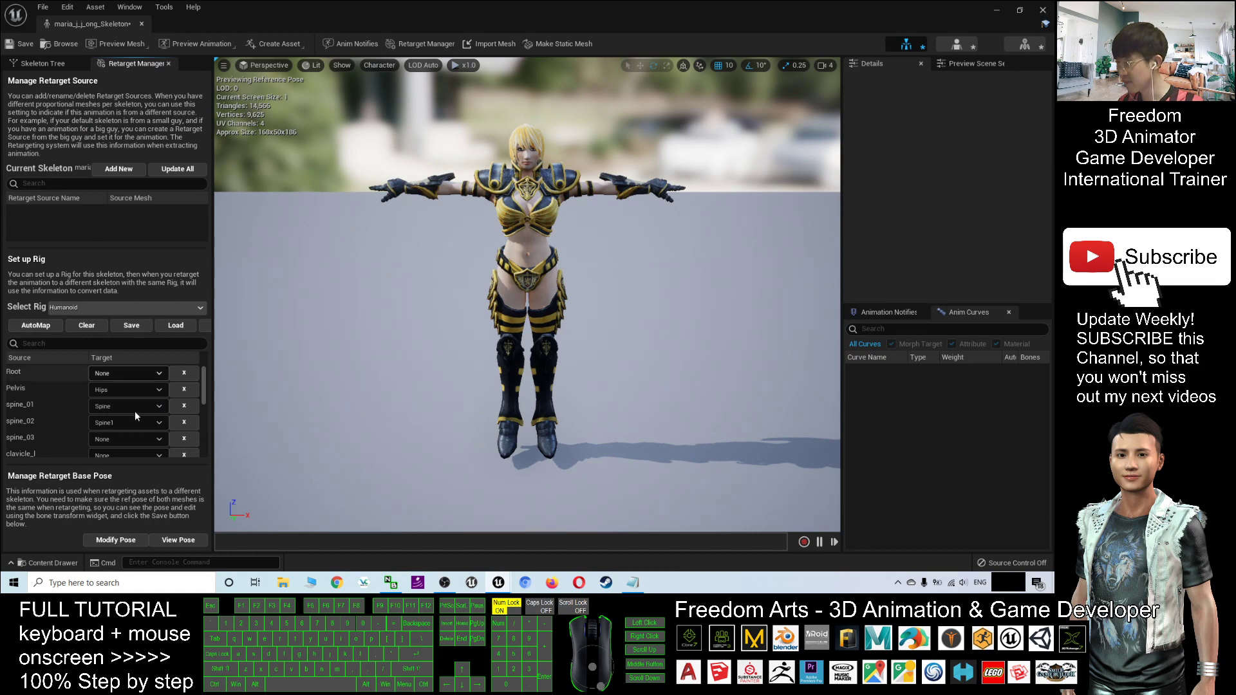
click(152, 439)
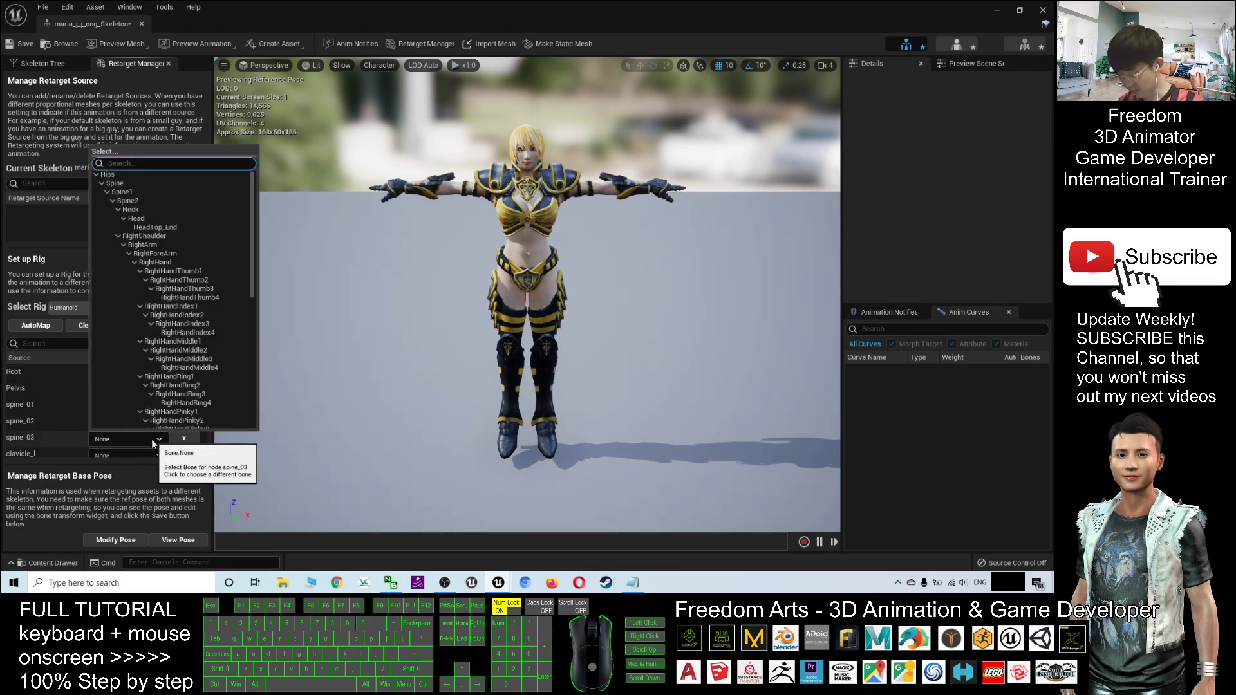
click(127, 200)
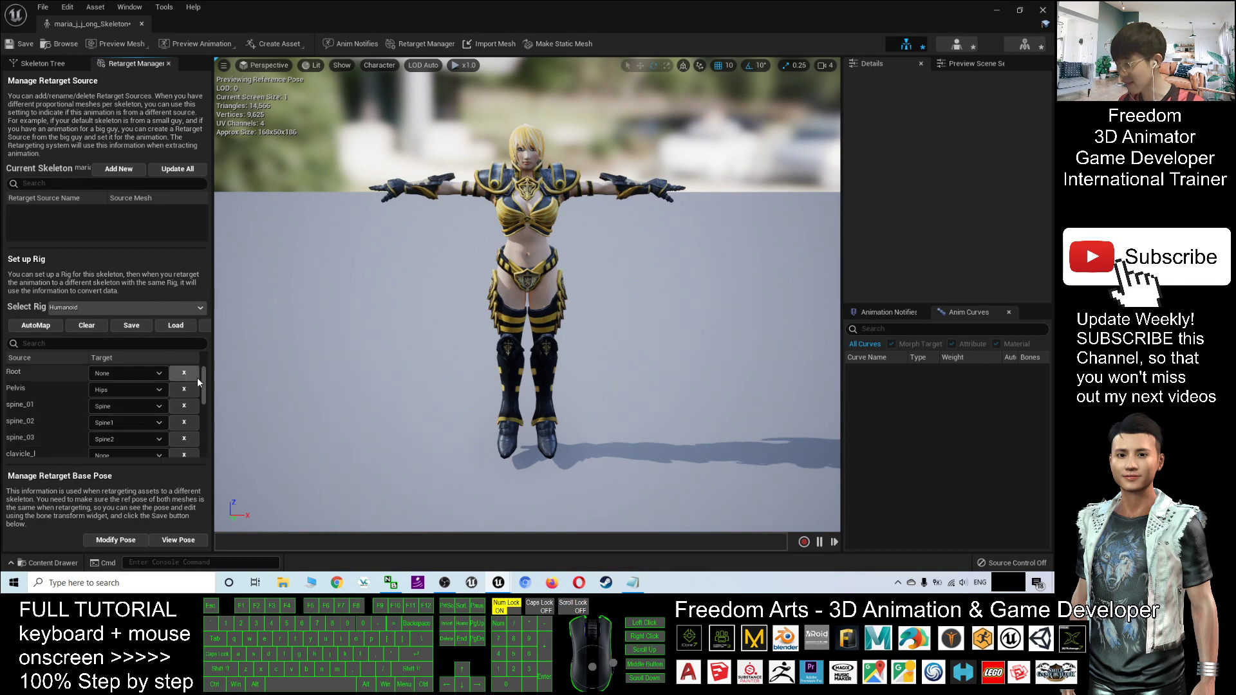
Map the humanoid rig's clavicle_l to LeftShoulder and UpperArm_L to LeftArm
drag(203, 380, 205, 391)
scroll(137, 377, down, 2)
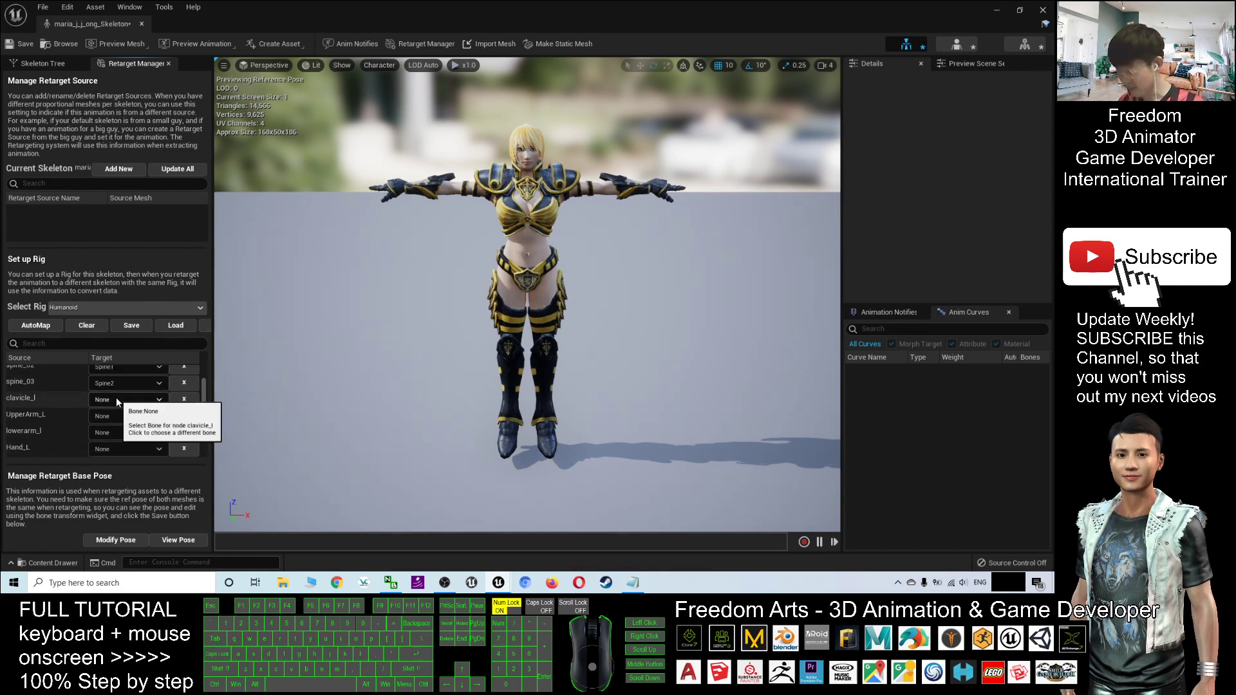
click(121, 400)
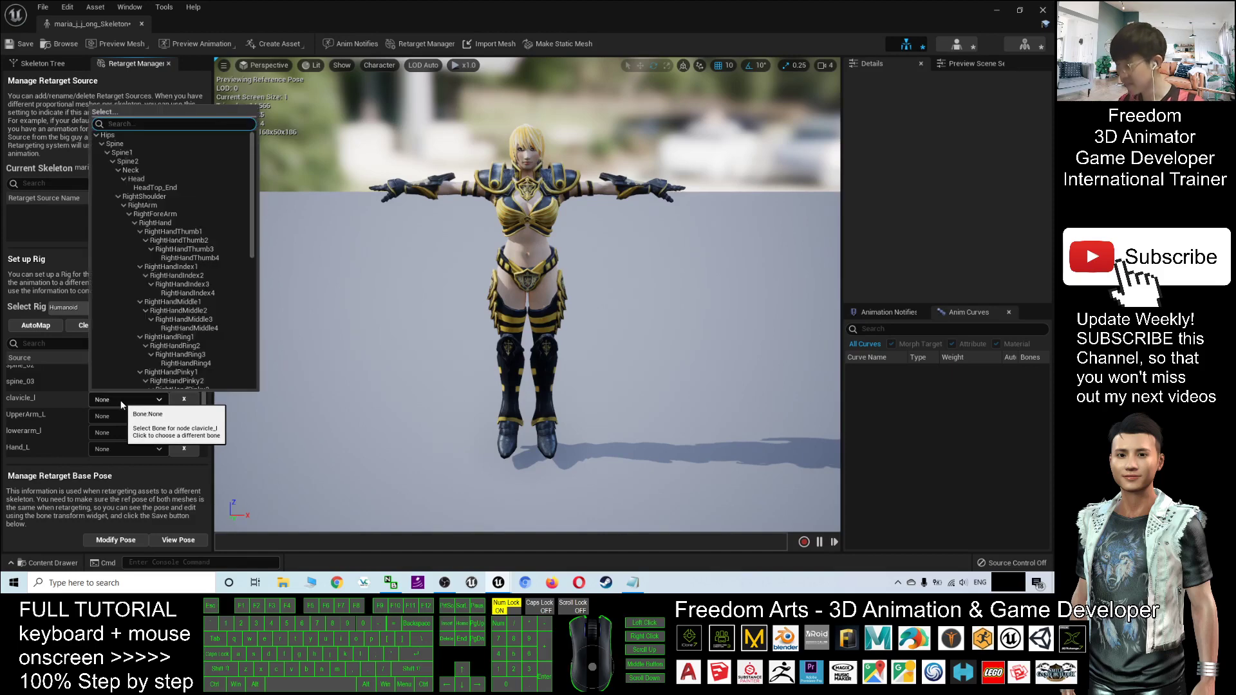
click(253, 190)
drag(253, 190, 252, 239)
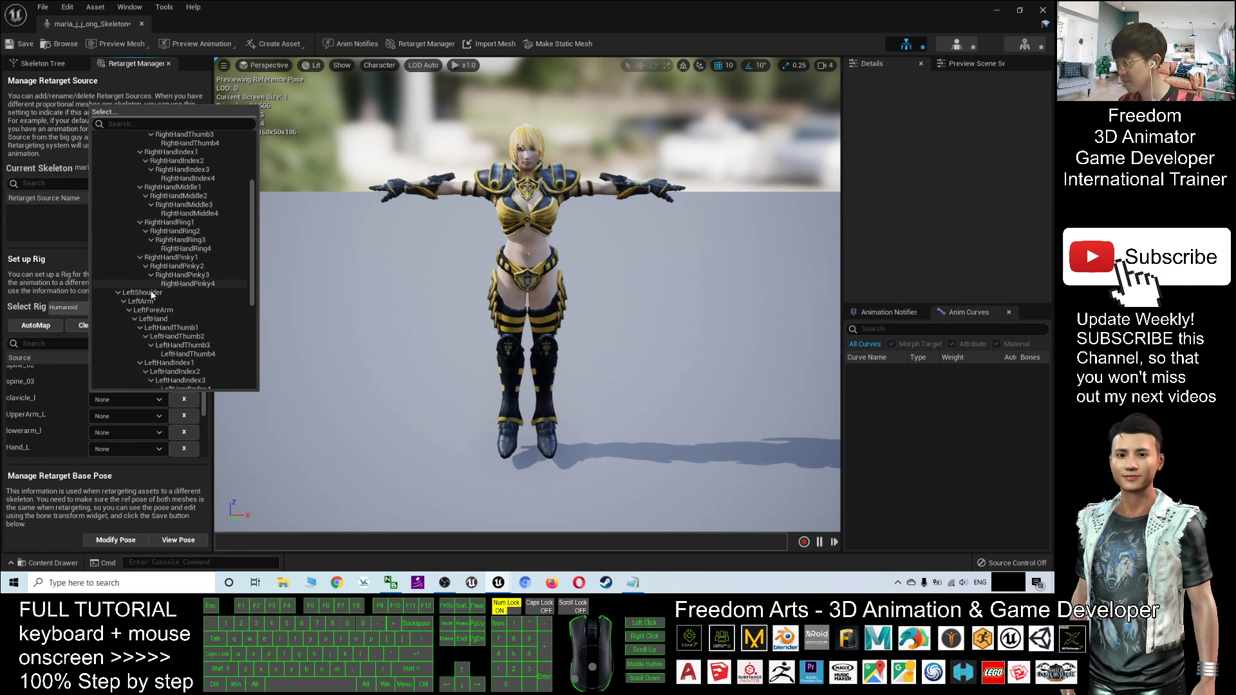
click(129, 293)
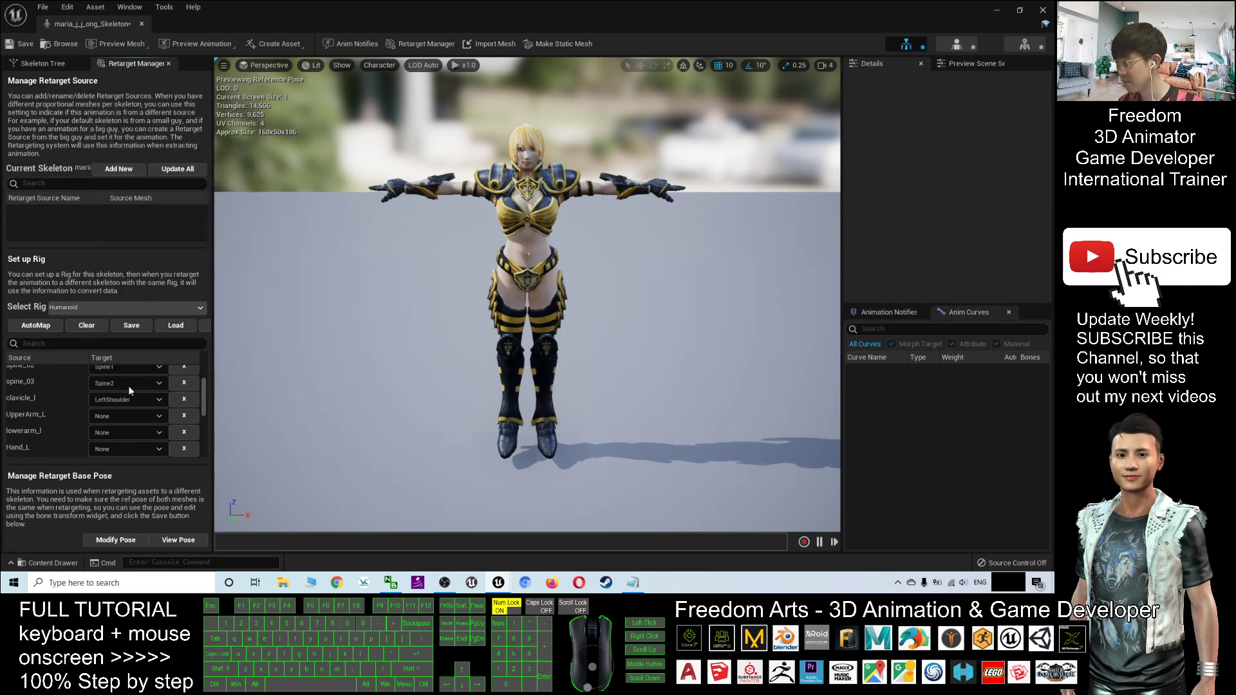
click(157, 419)
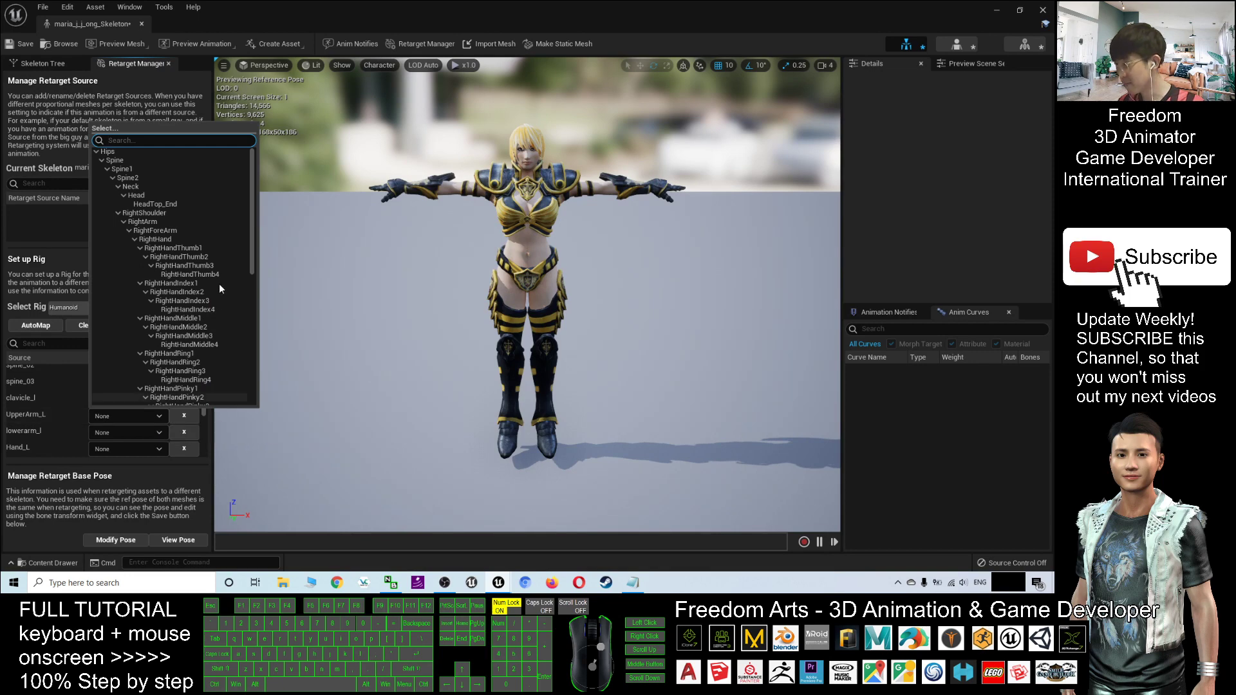
drag(253, 198, 246, 269)
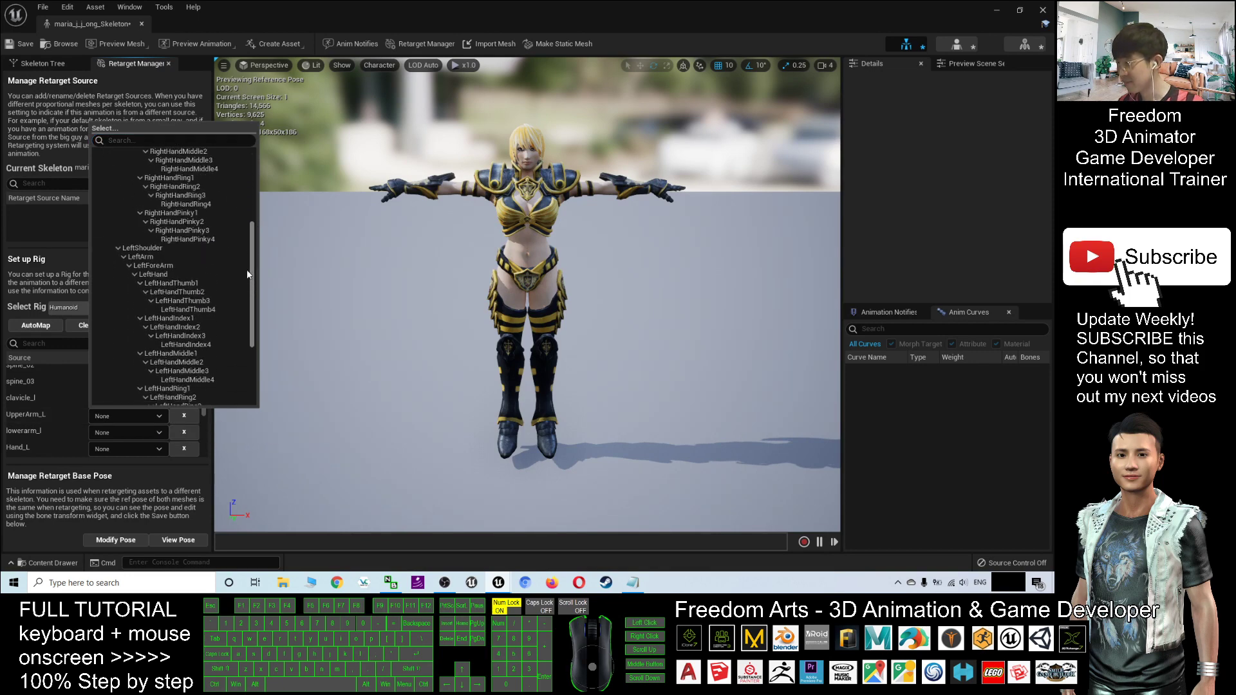
click(148, 255)
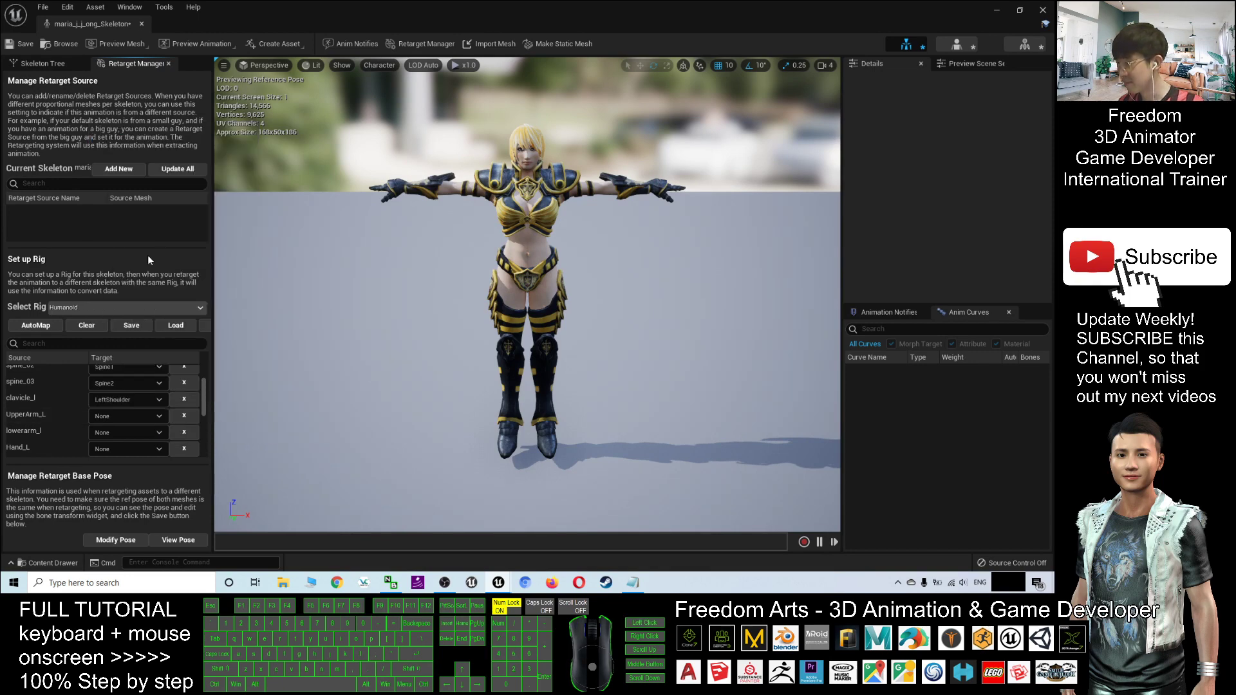
Map the humanoid rig's lowerarm_l to LeftForeArm and Hand_L to LeftHand
click(159, 435)
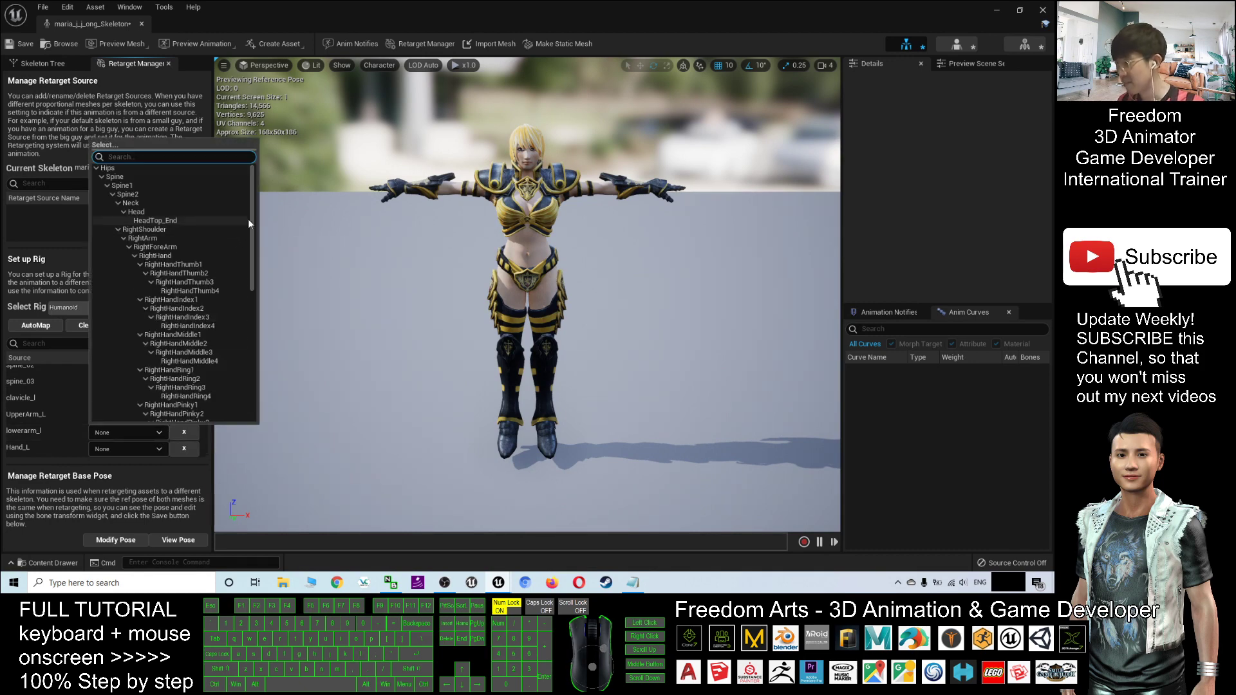
drag(253, 226, 245, 294)
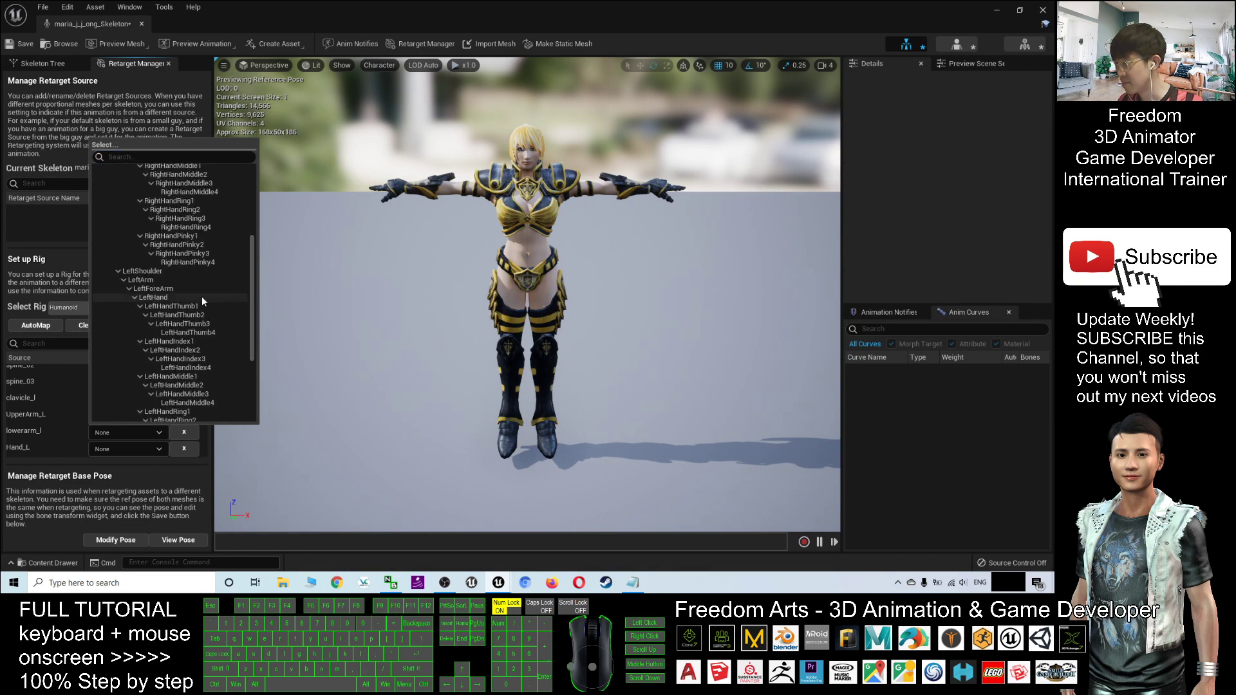
click(161, 289)
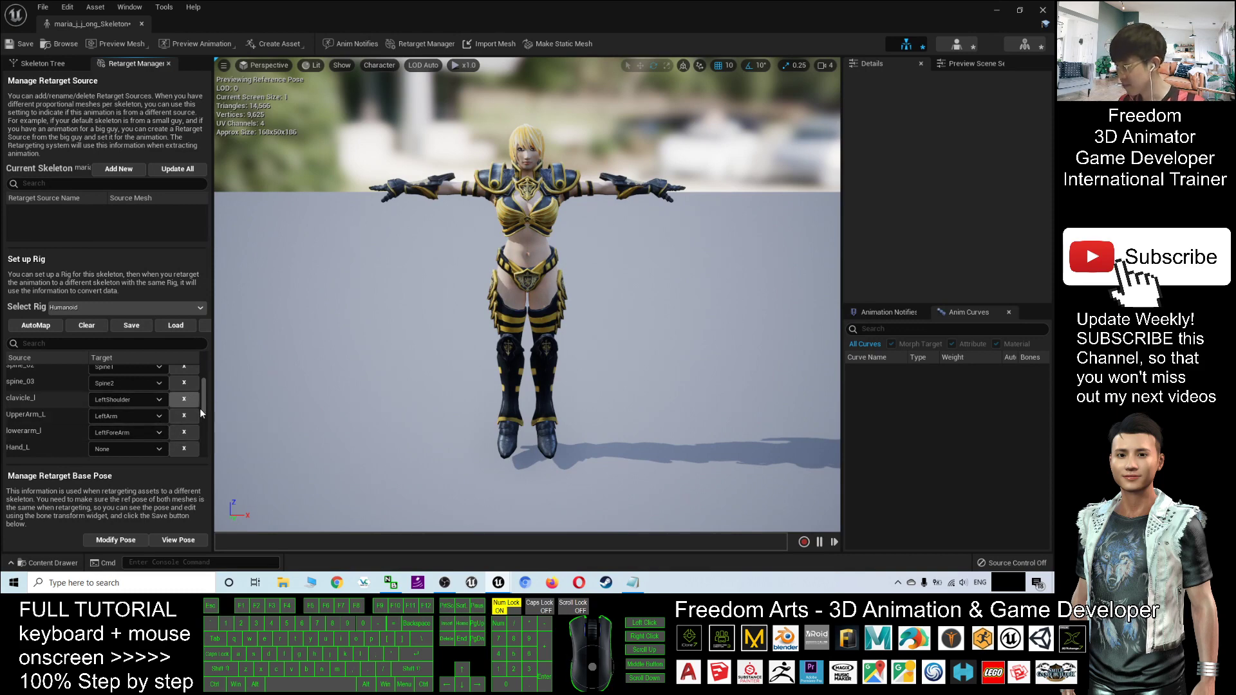
drag(204, 394, 204, 406)
click(159, 387)
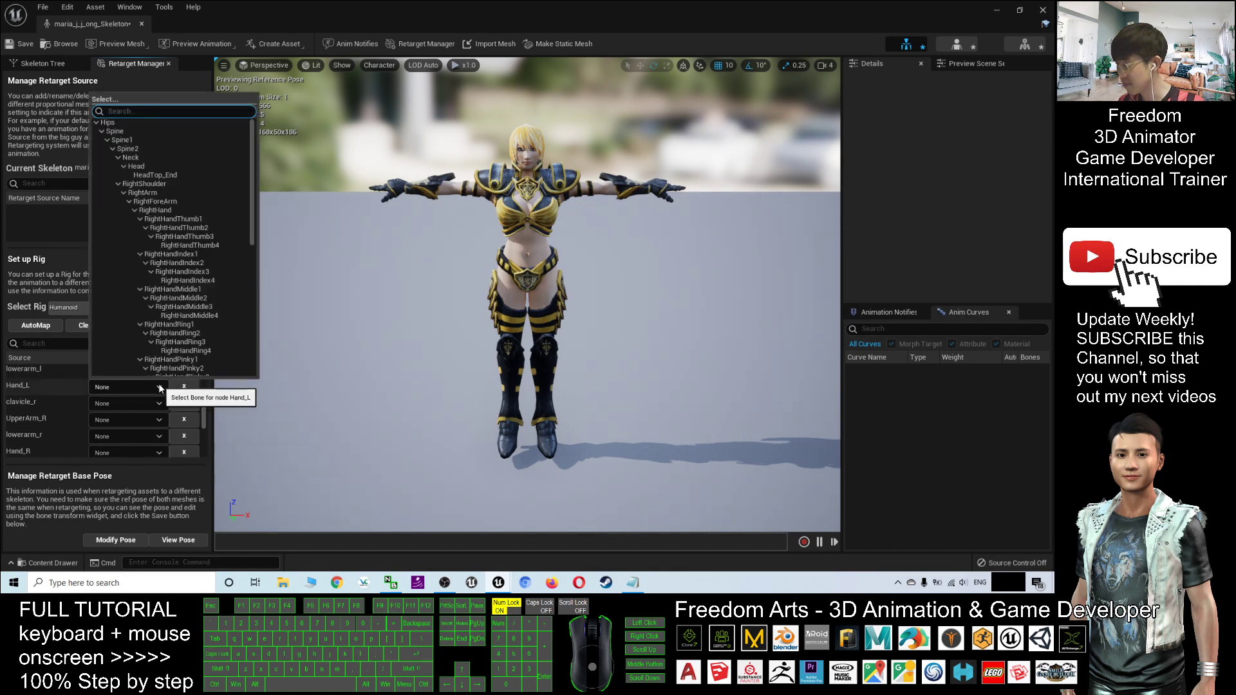
drag(251, 173, 240, 236)
click(201, 291)
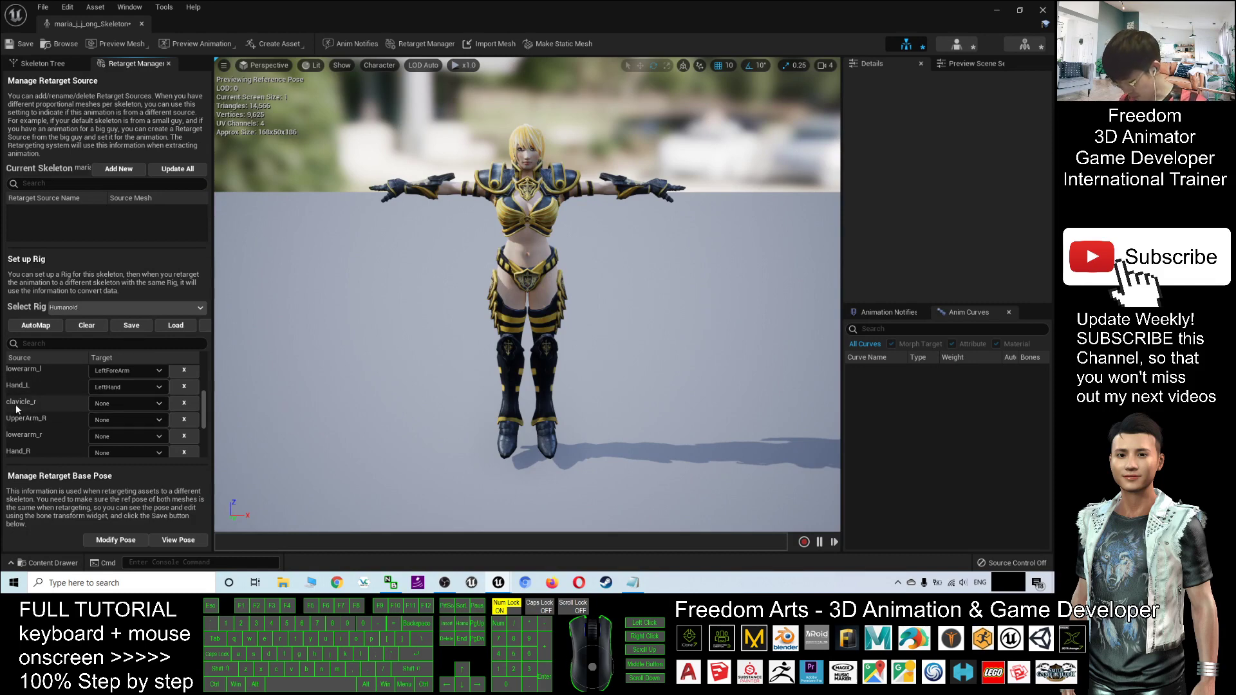
Map the humanoid rig's clavicle_r to RightShoulder and UpperArm_R to RightArm
click(129, 404)
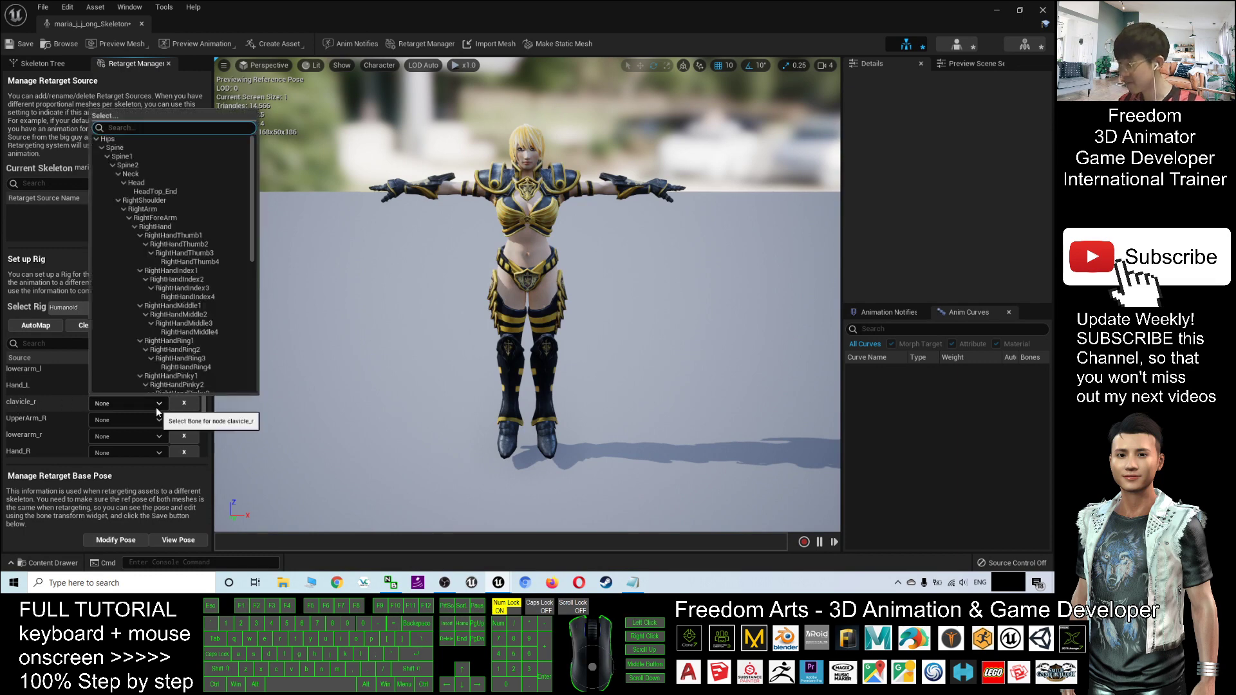
click(144, 201)
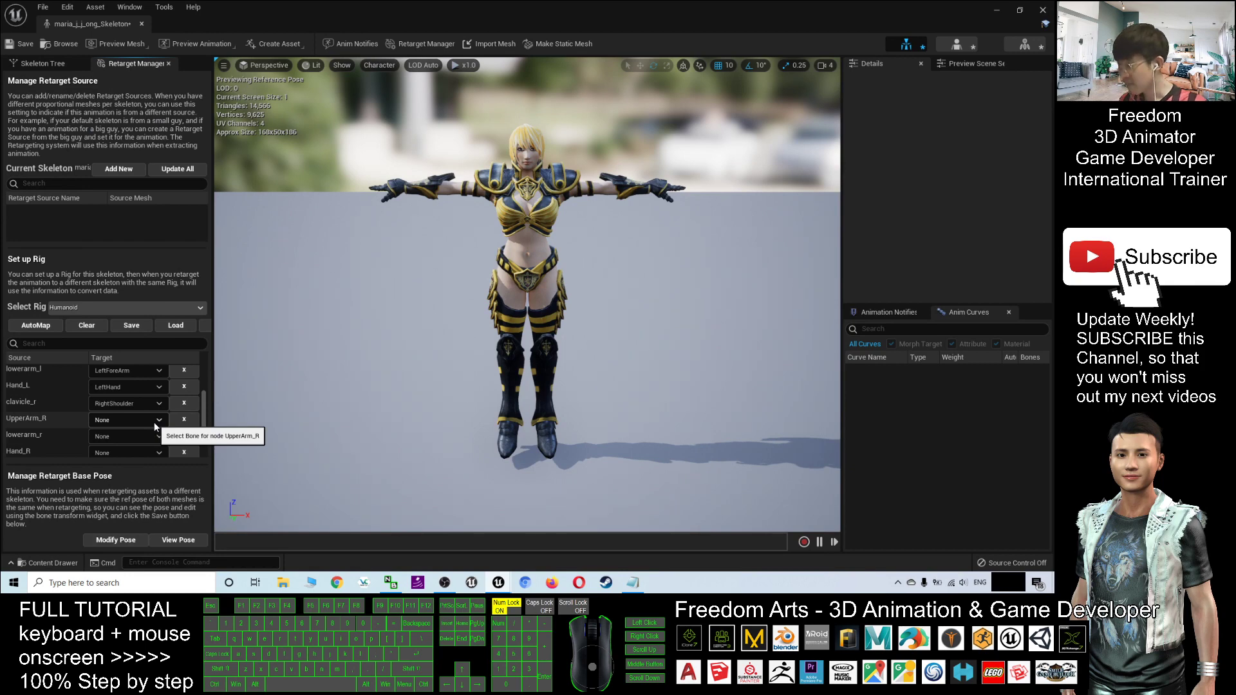
click(155, 421)
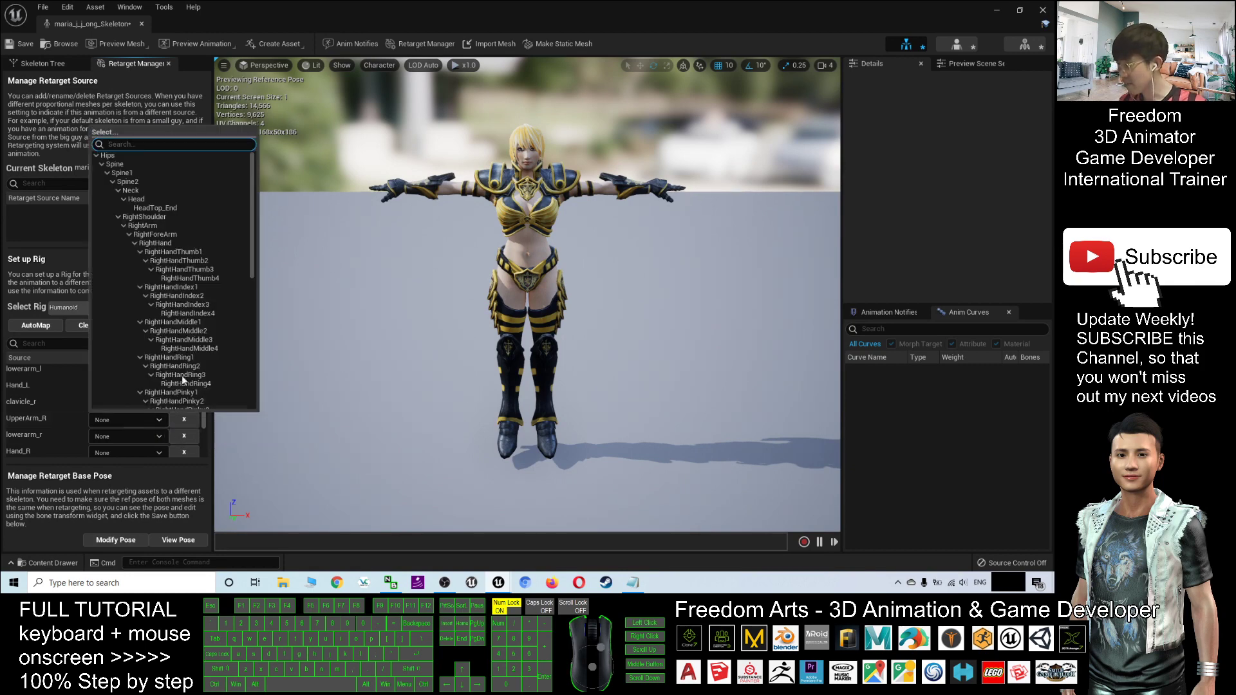
click(148, 225)
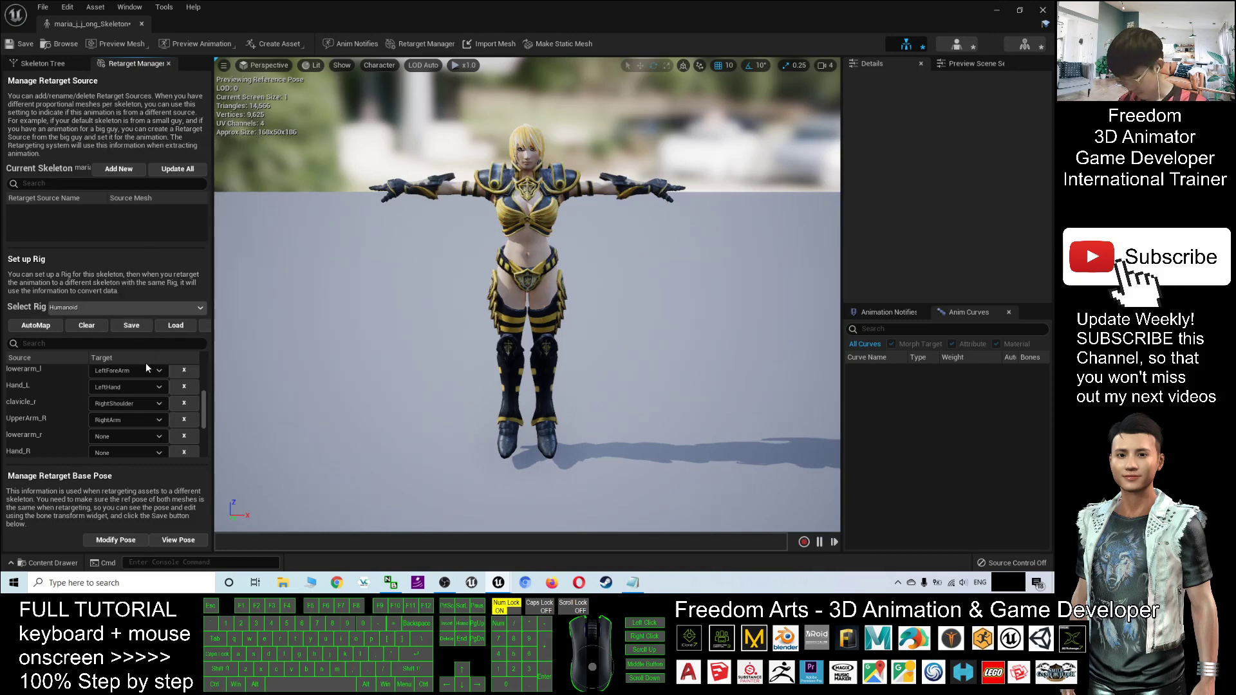
Map the humanoid rig's lowerarm_r to RightForeArm and Hand_R to RightHand
click(159, 437)
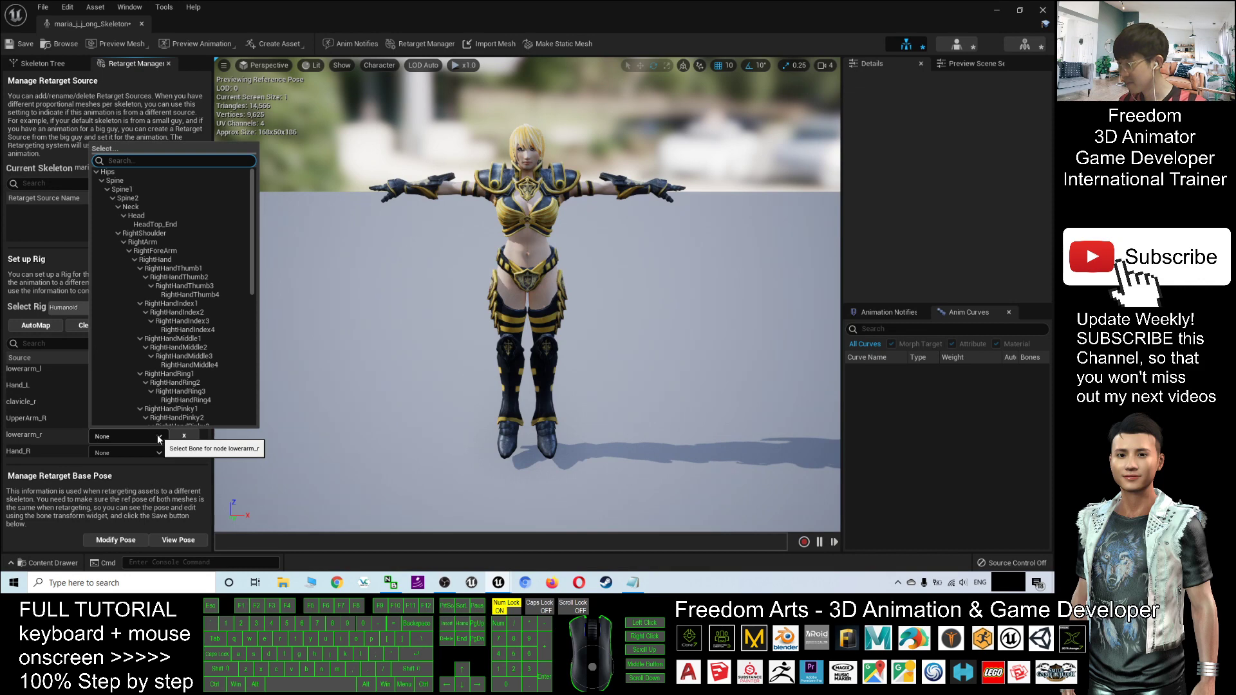
click(171, 251)
scroll(206, 407, down, 2)
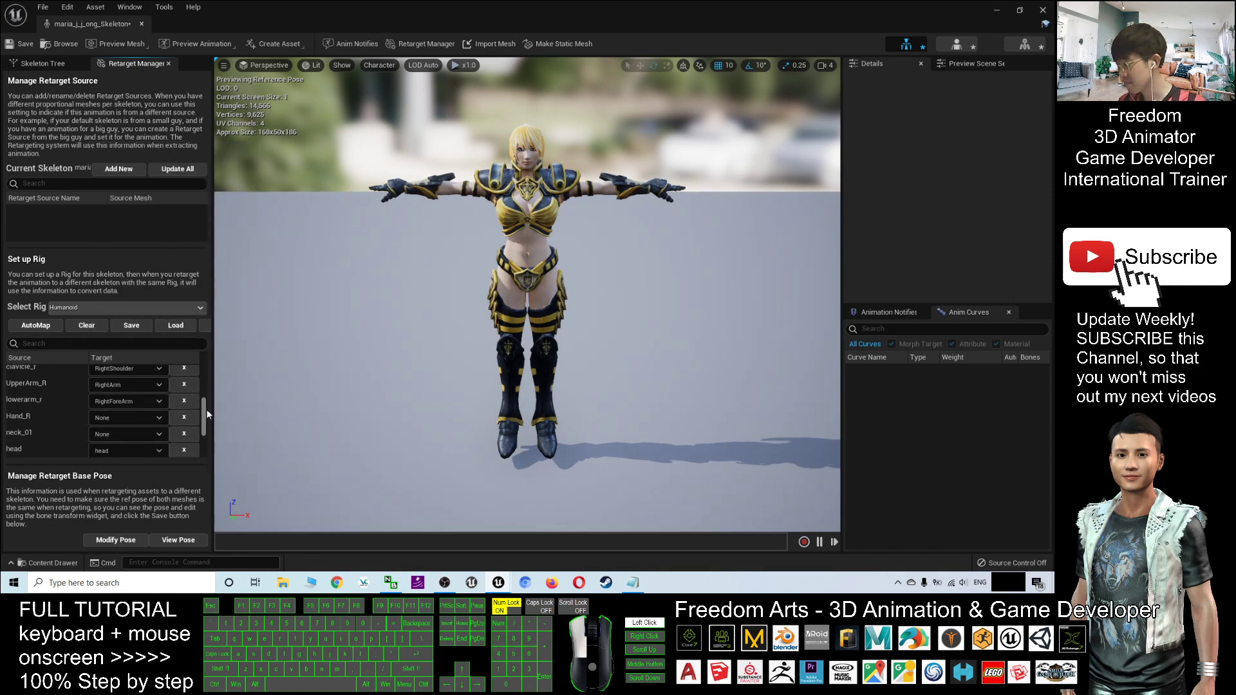
scroll(206, 411, down, 1)
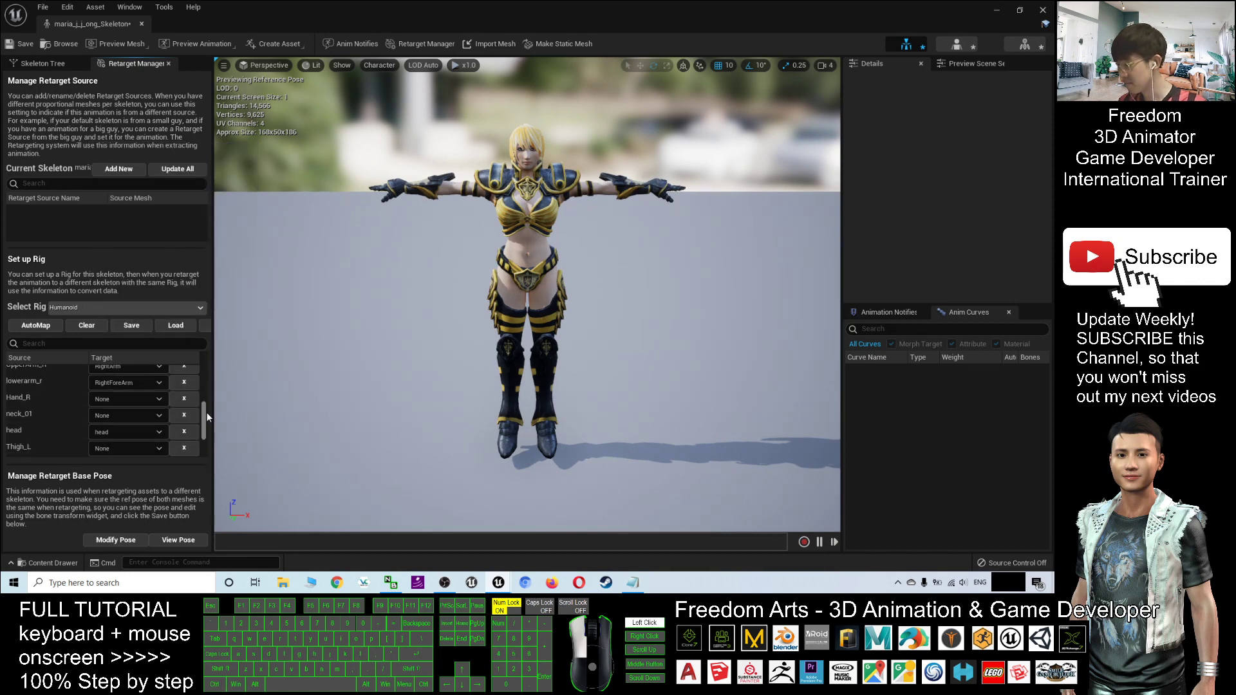
click(132, 399)
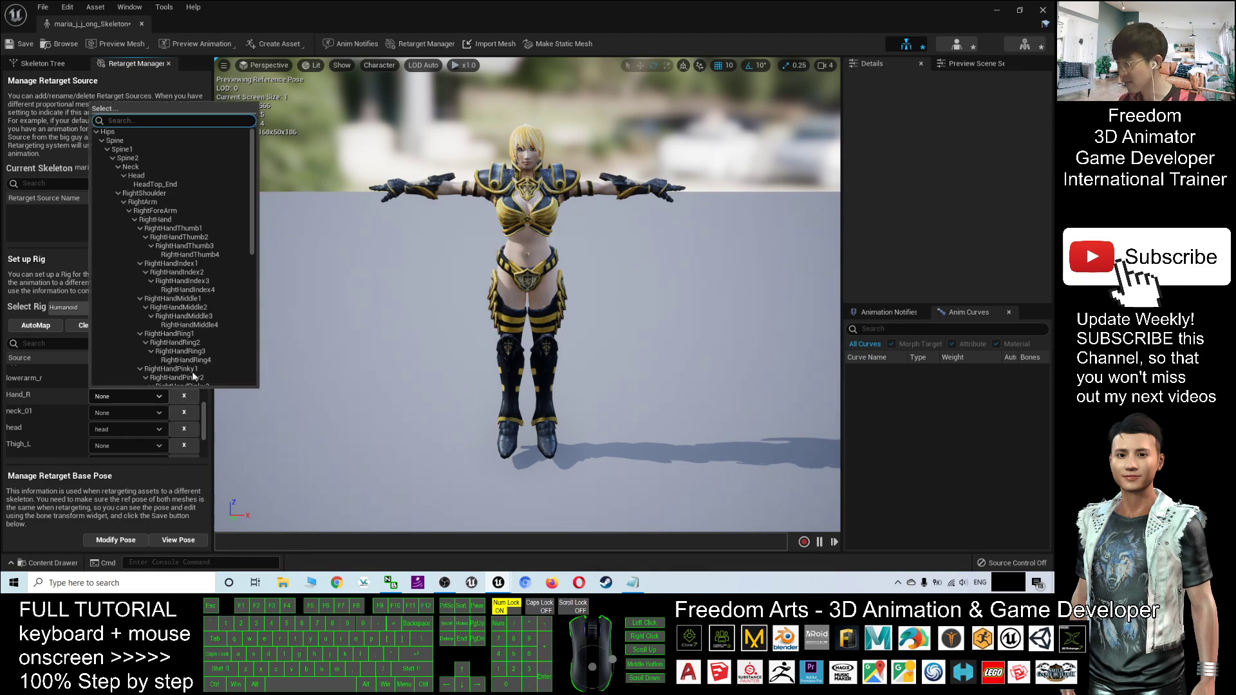
click(169, 220)
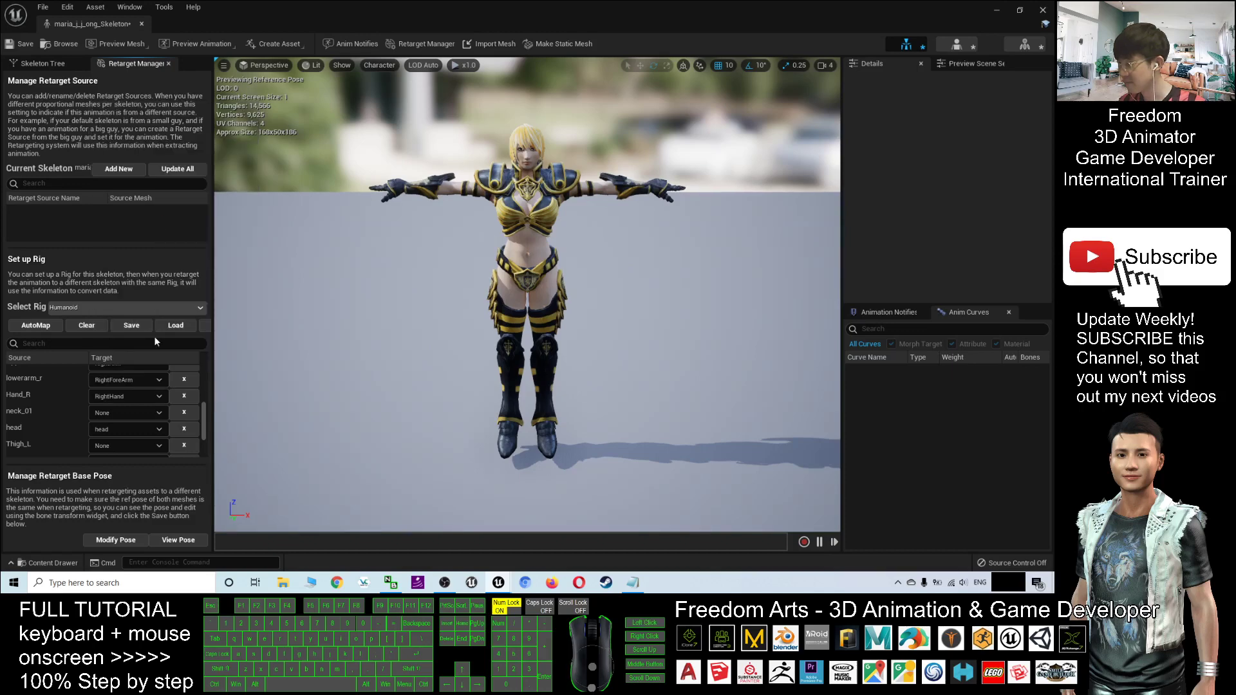
Map the humanoid rig's neck_01 to the character's Neck bone
click(145, 419)
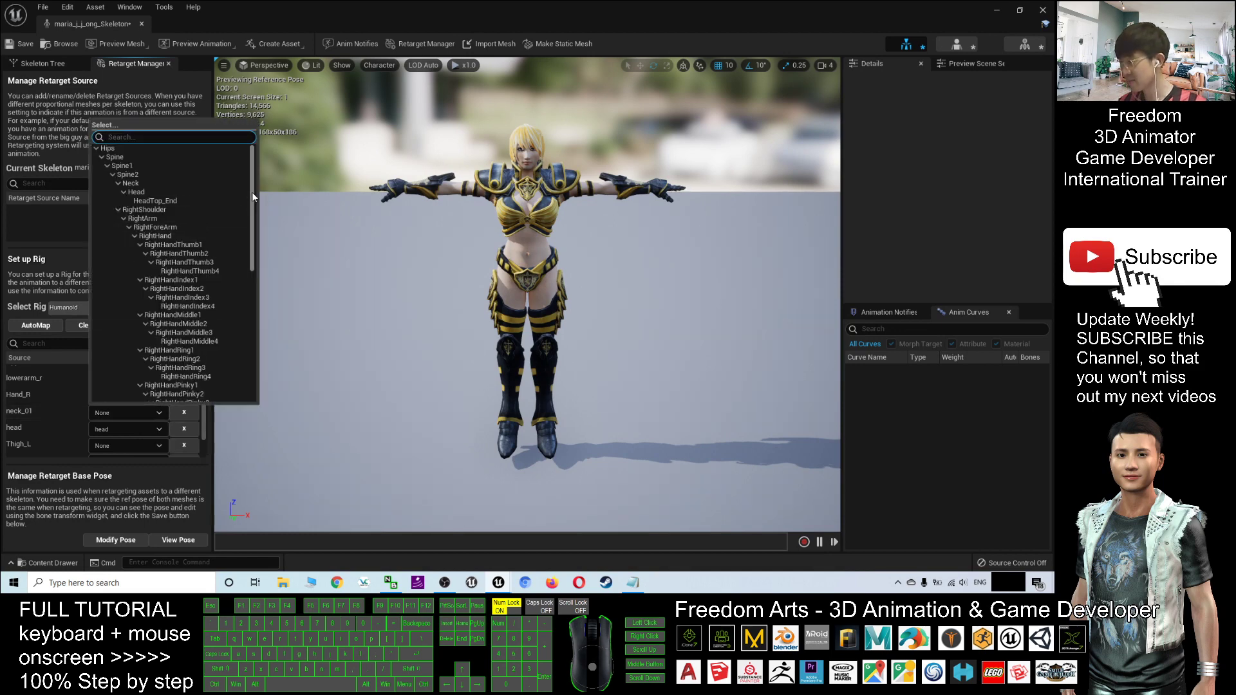
drag(250, 191, 238, 156)
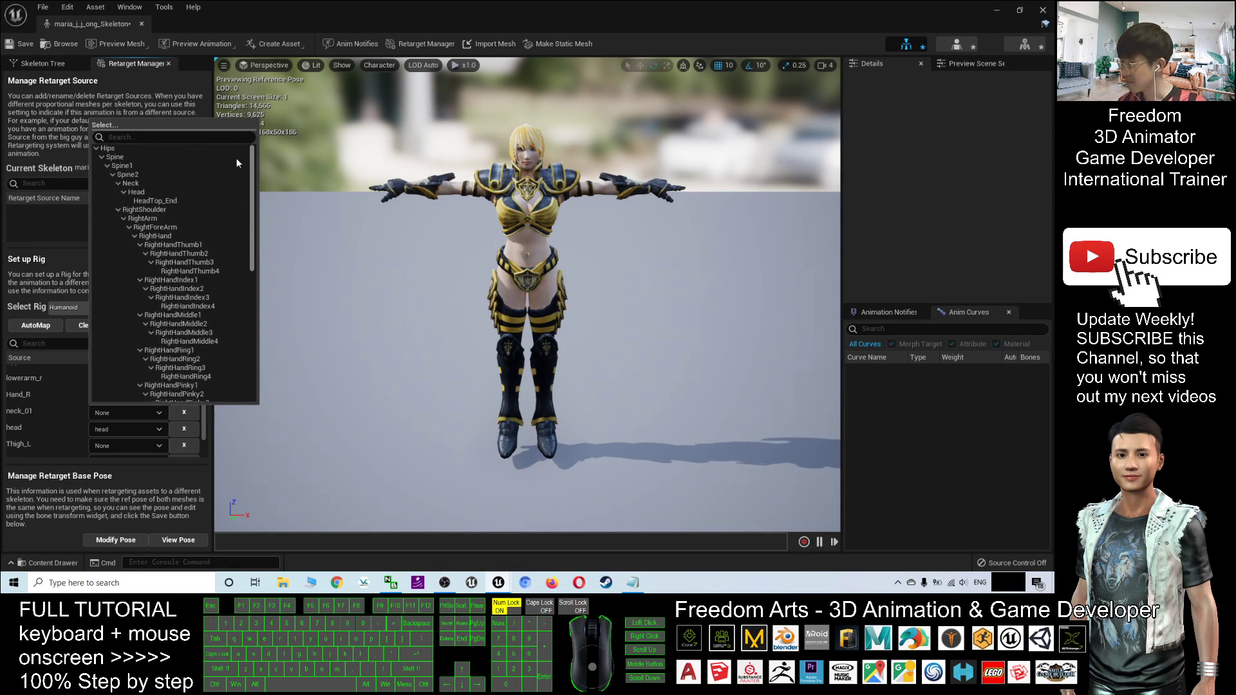
click(141, 185)
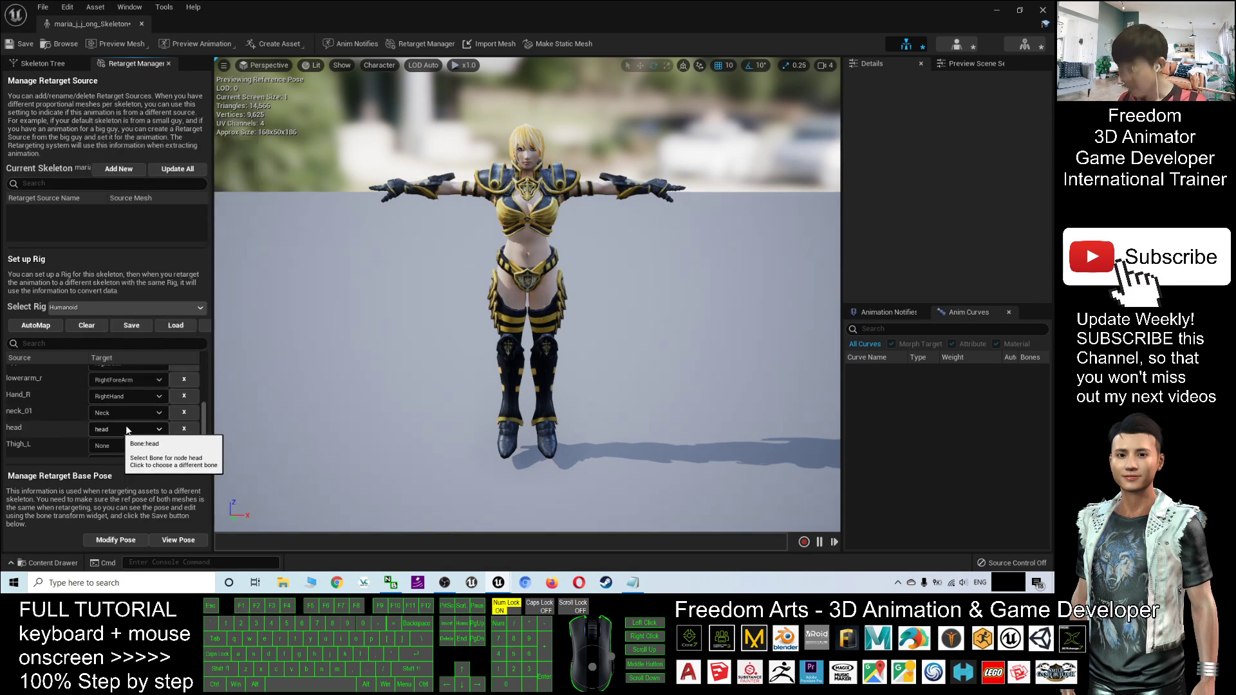
Map the humanoid rig's left leg: Thigh_L to LeftUpLeg, calf_l to LeftLeg and Foot_L to LeftFoot
mouse_move(204, 418)
mouse_down()
mouse_move(203, 436)
mouse_move(206, 424)
mouse_up()
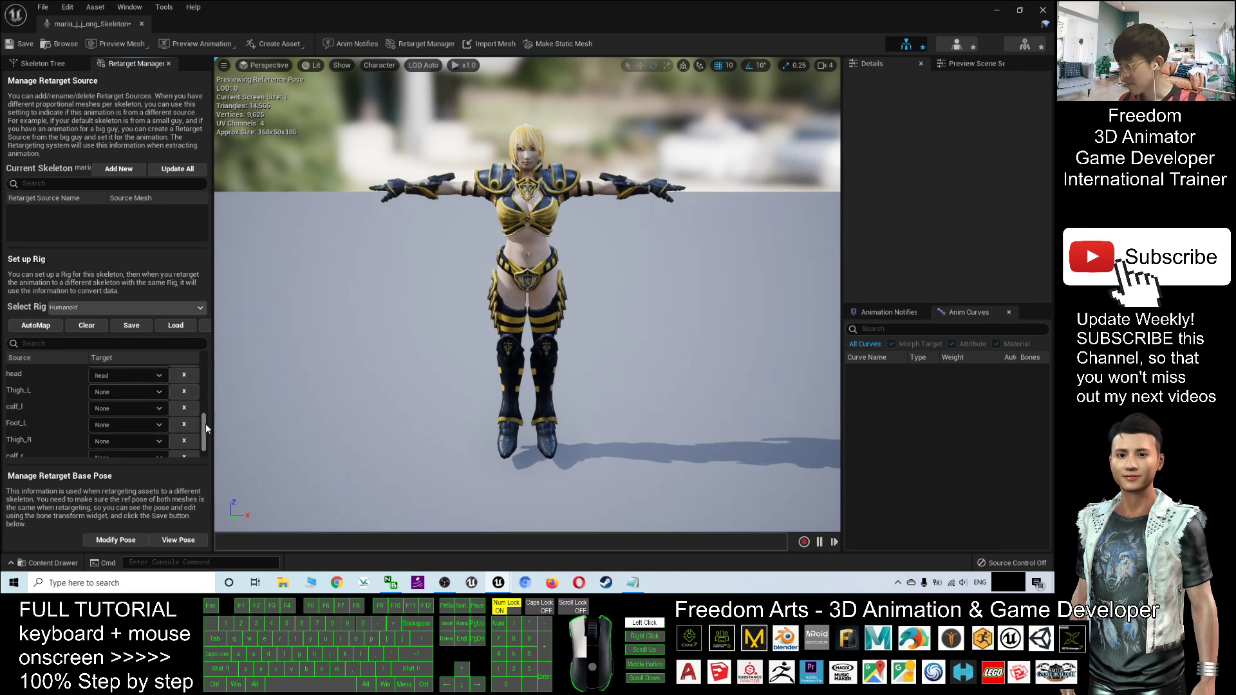
click(121, 396)
drag(253, 195, 253, 309)
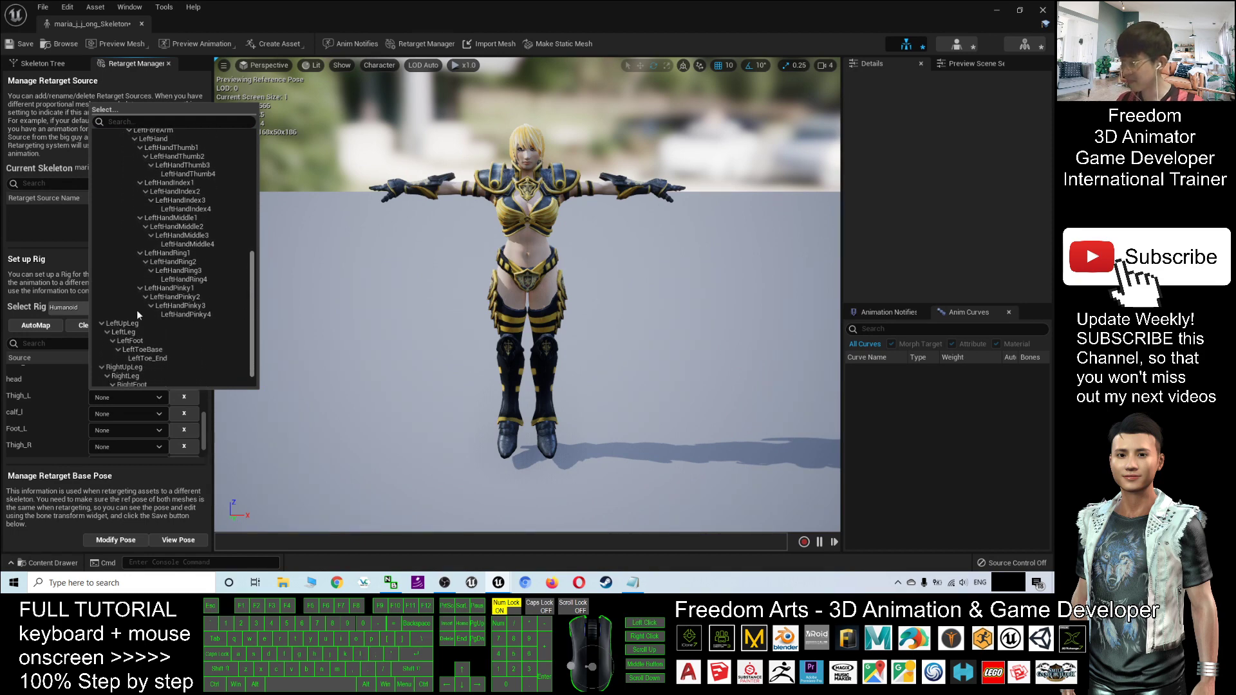
click(123, 326)
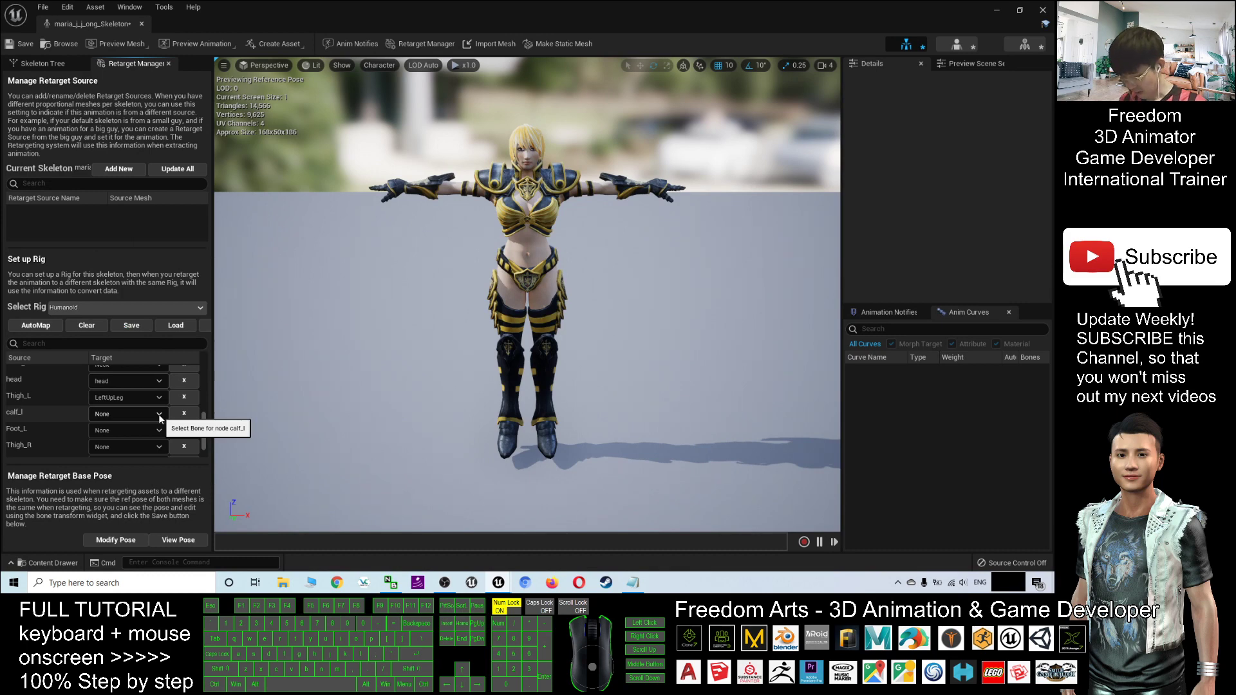
click(159, 415)
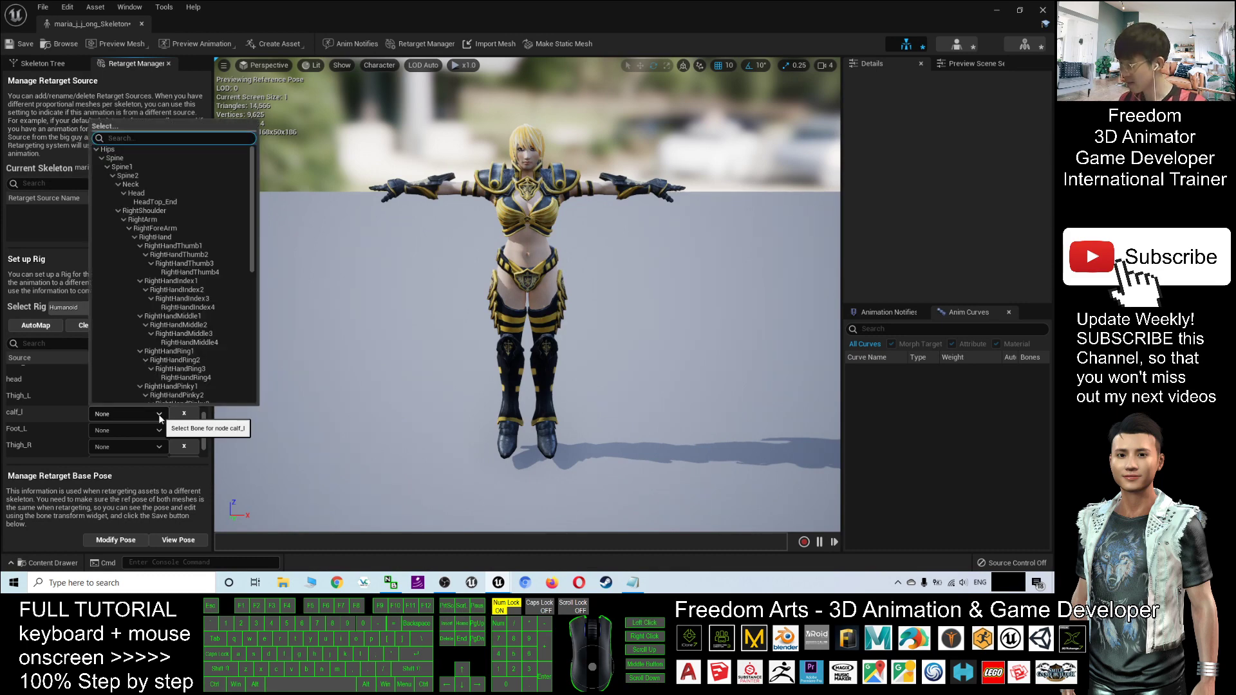
drag(252, 222, 241, 349)
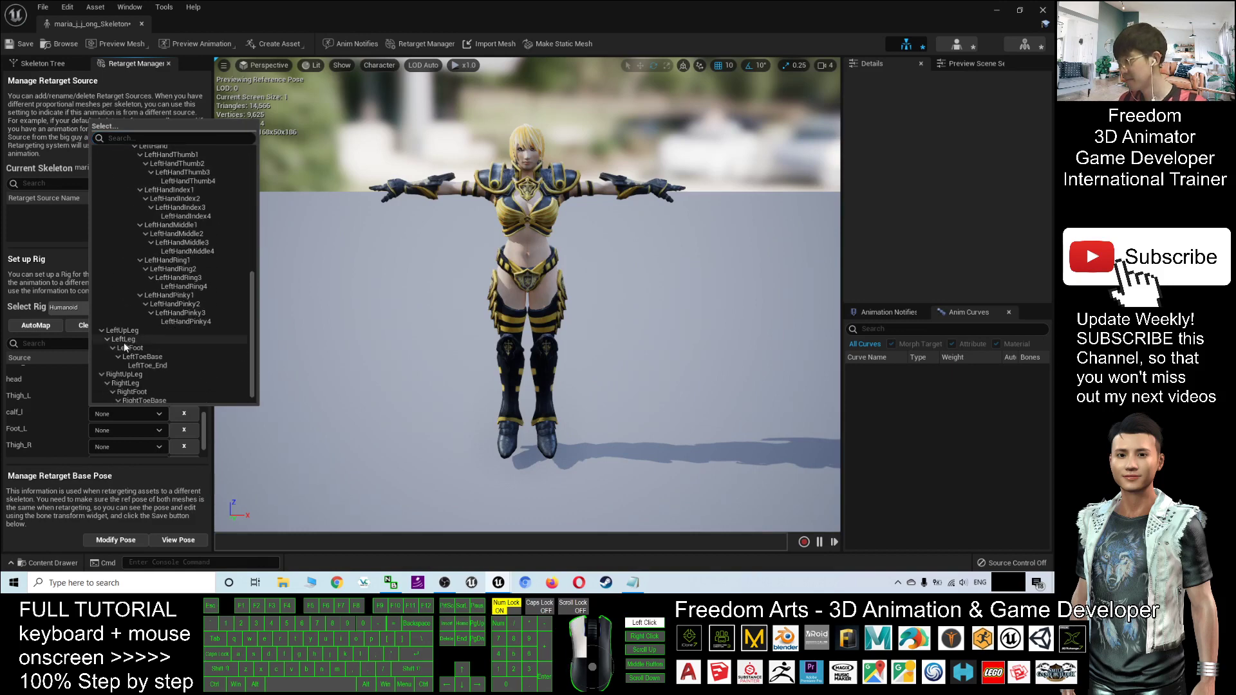
click(124, 342)
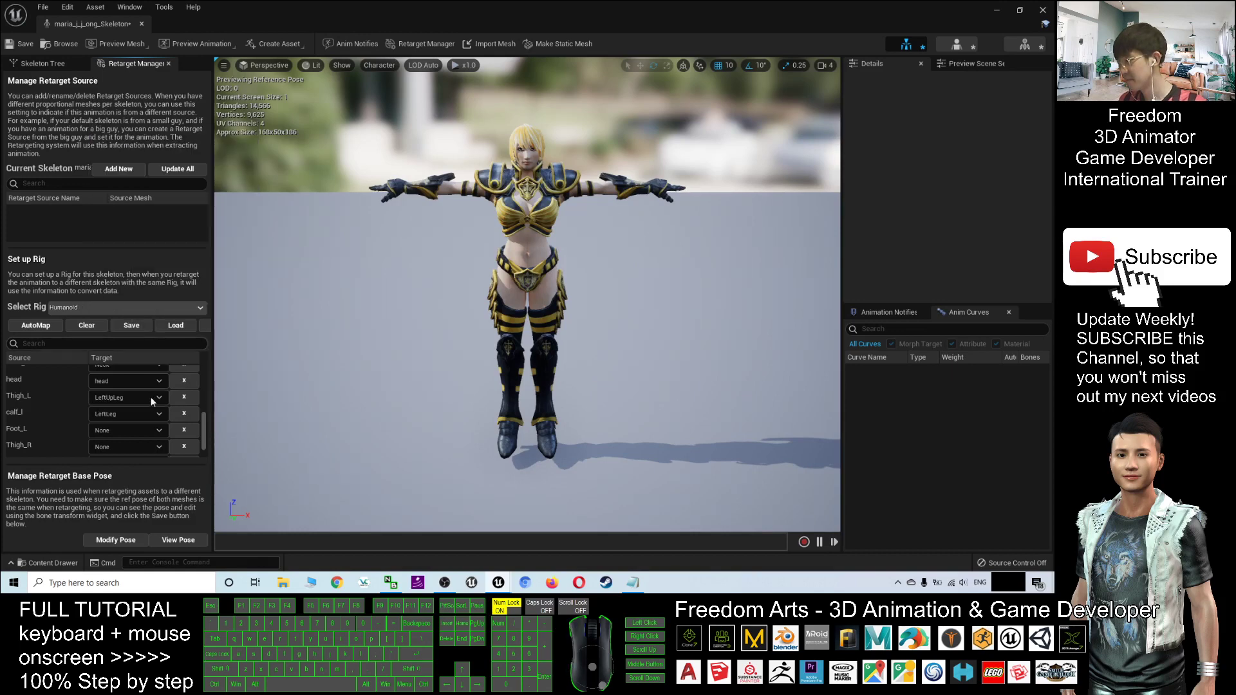
click(155, 430)
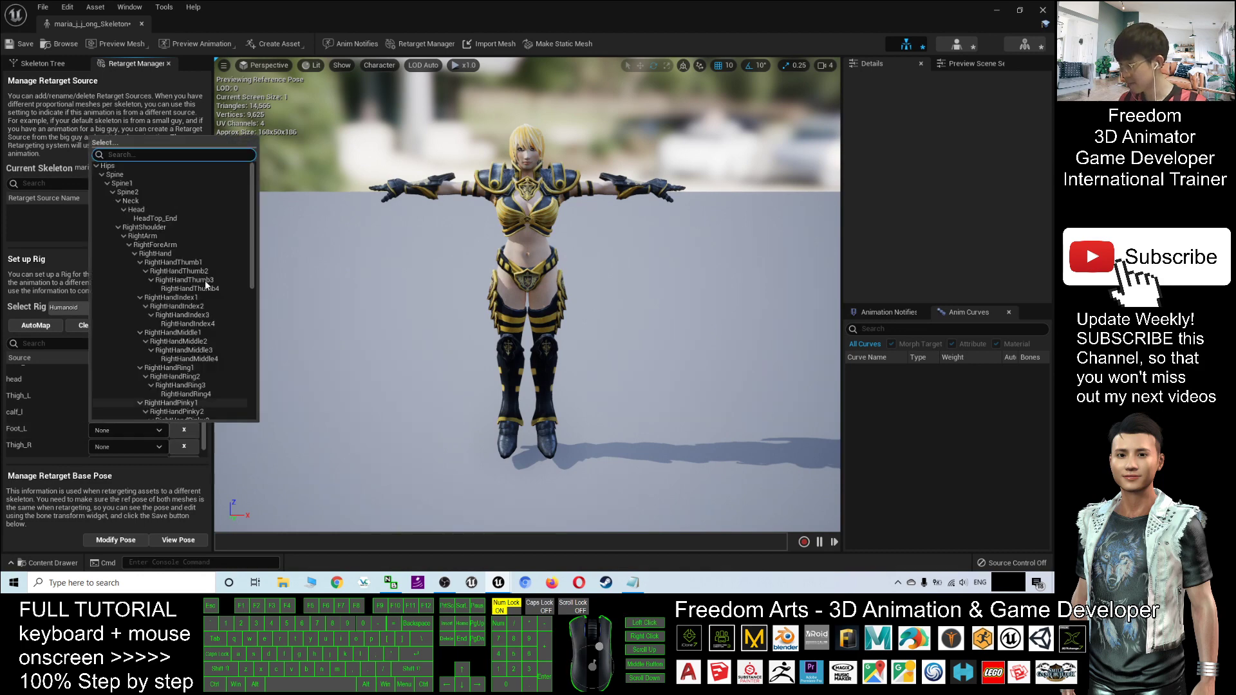
drag(255, 220, 240, 368)
click(142, 352)
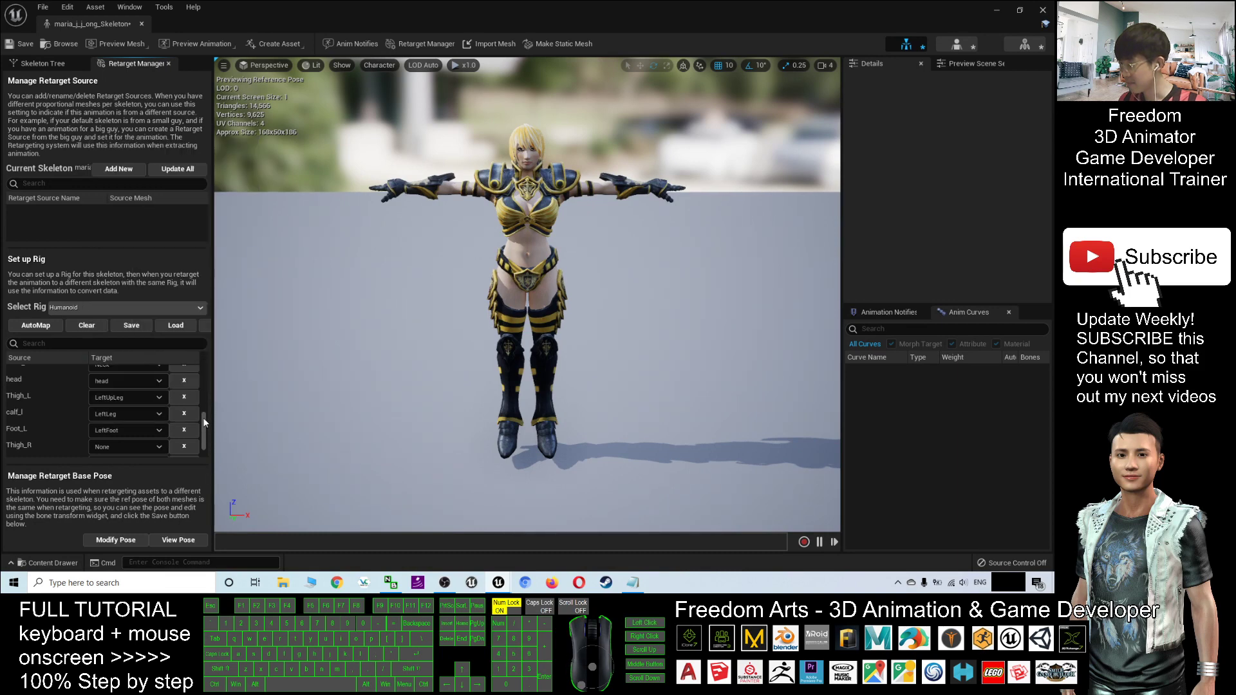
Map the humanoid rig's right leg: Thigh_R to RightUpLeg, calf_r to RightLeg and Foot_R to RightFoot
drag(202, 417, 205, 435)
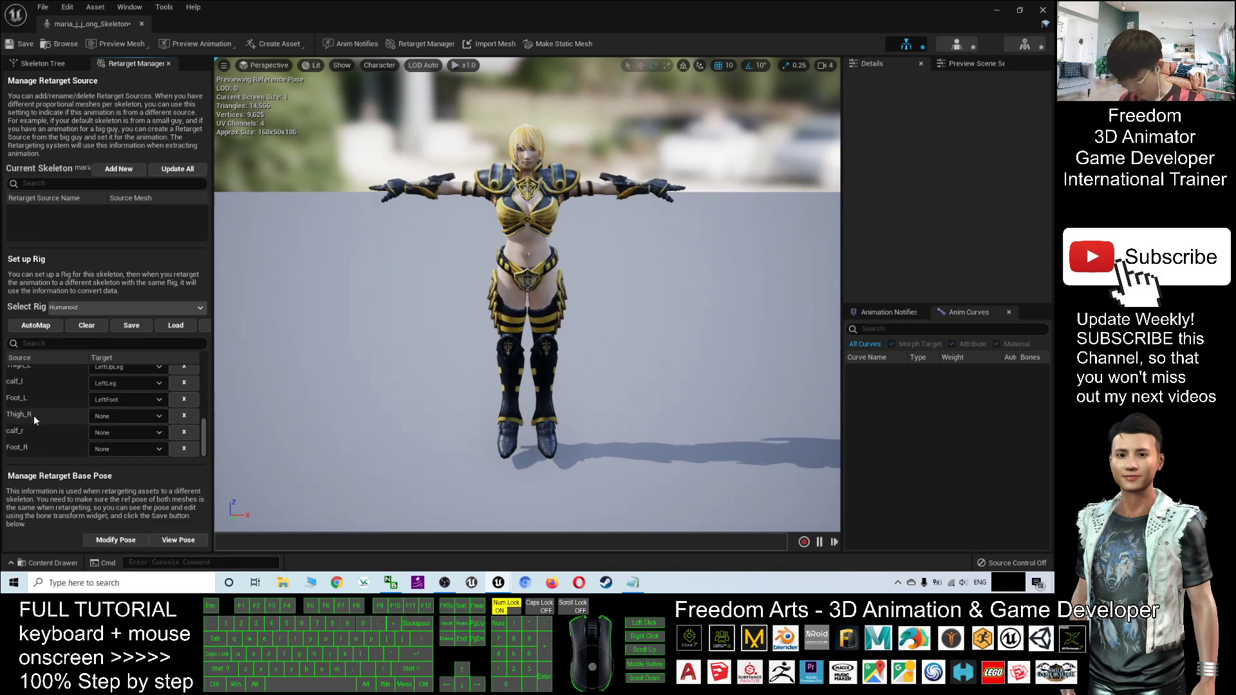
click(117, 415)
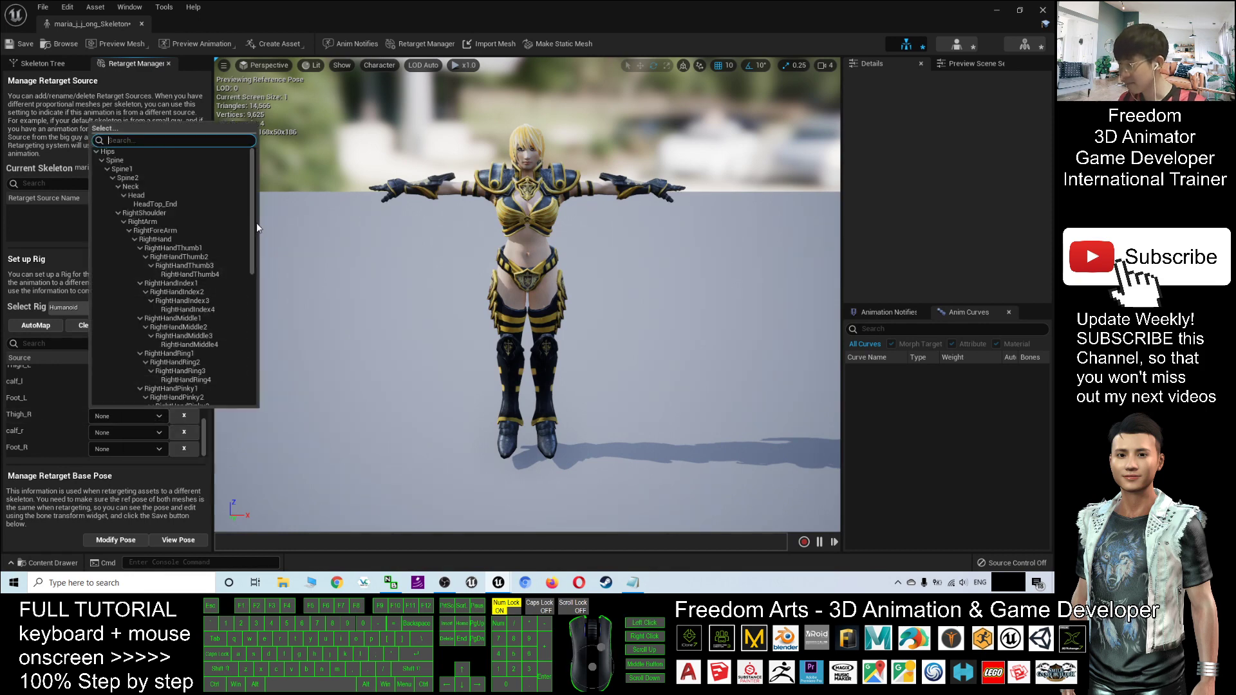
drag(253, 230, 240, 362)
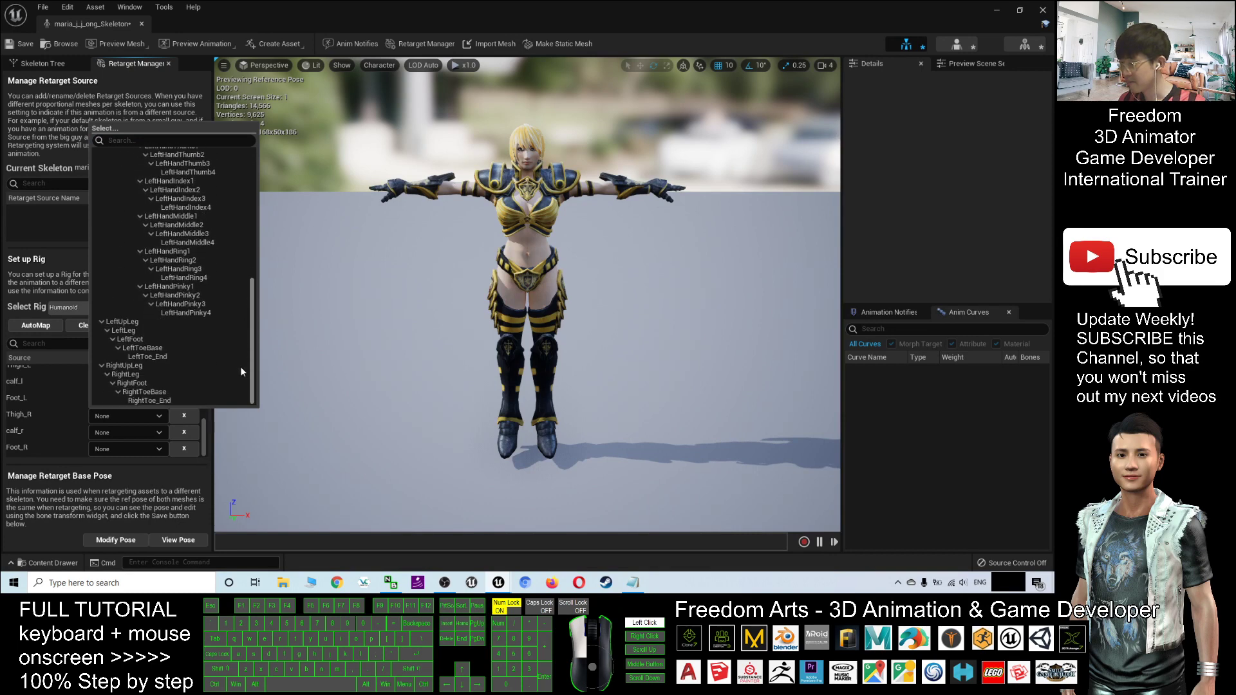
click(124, 365)
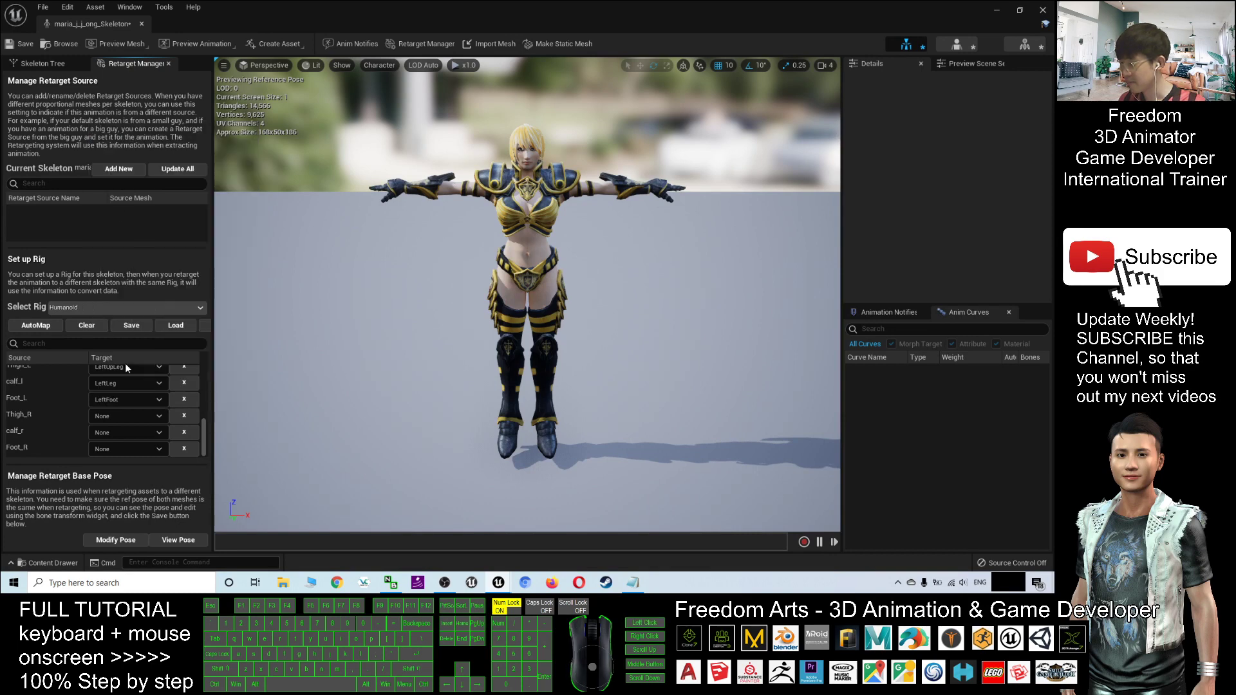
click(157, 434)
drag(245, 261, 245, 406)
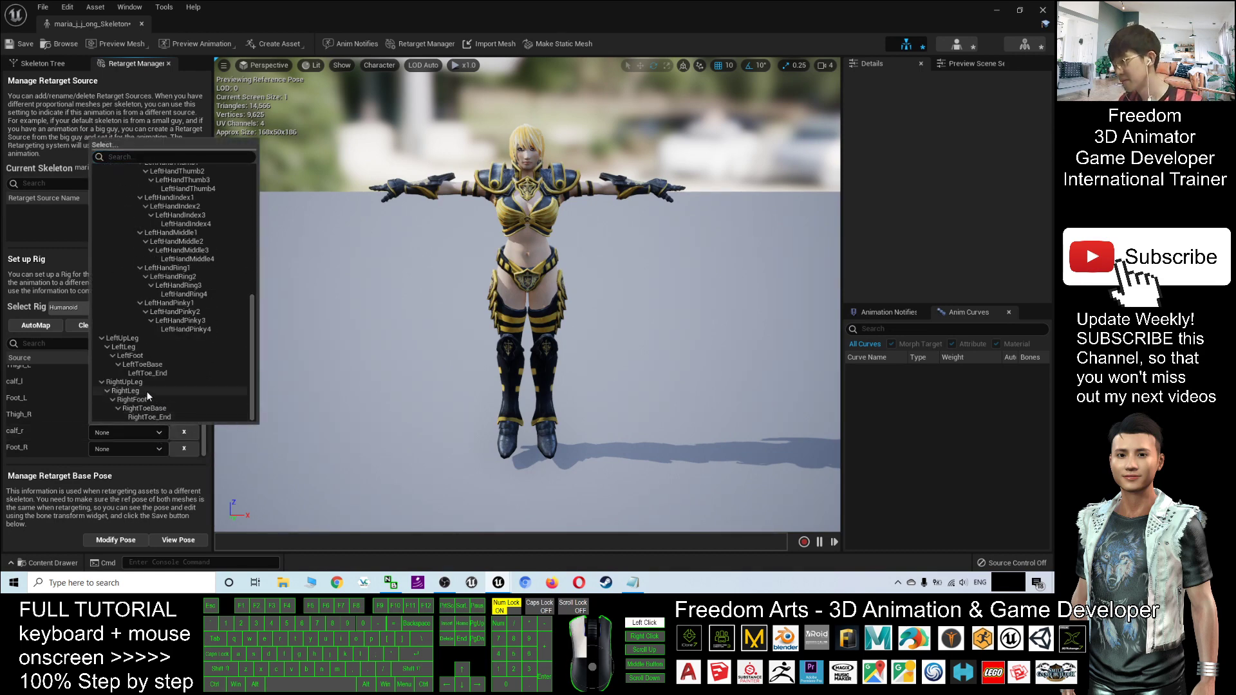
click(146, 391)
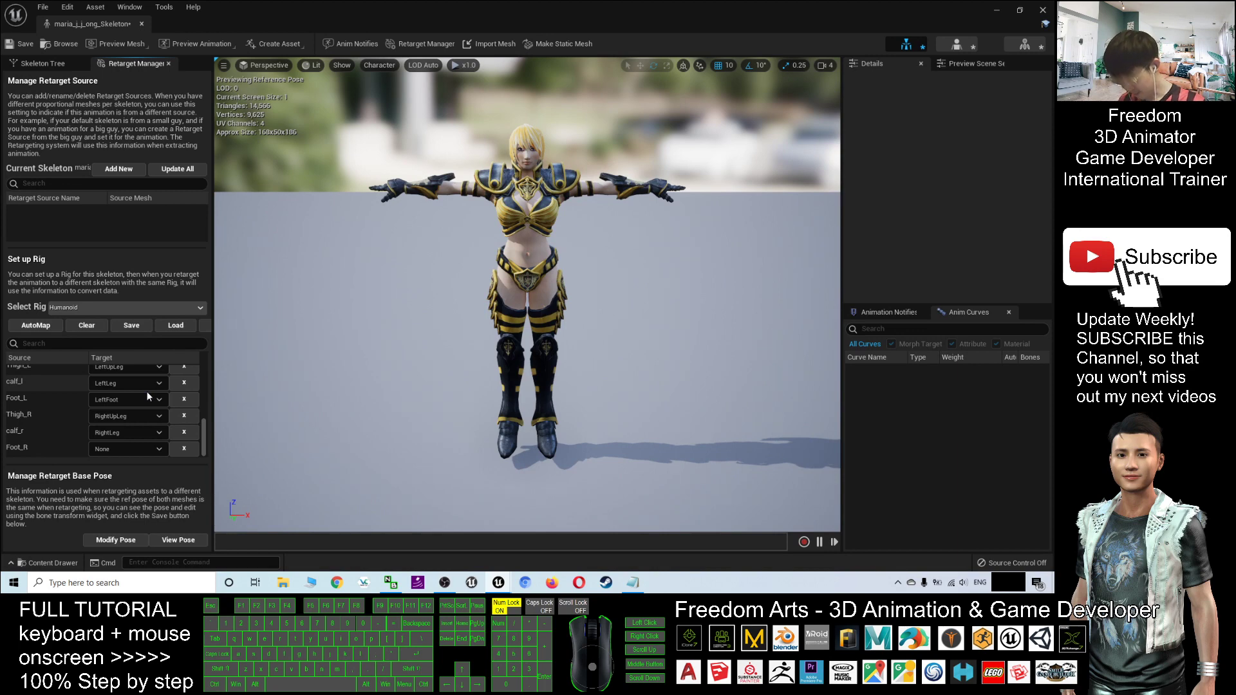
click(156, 450)
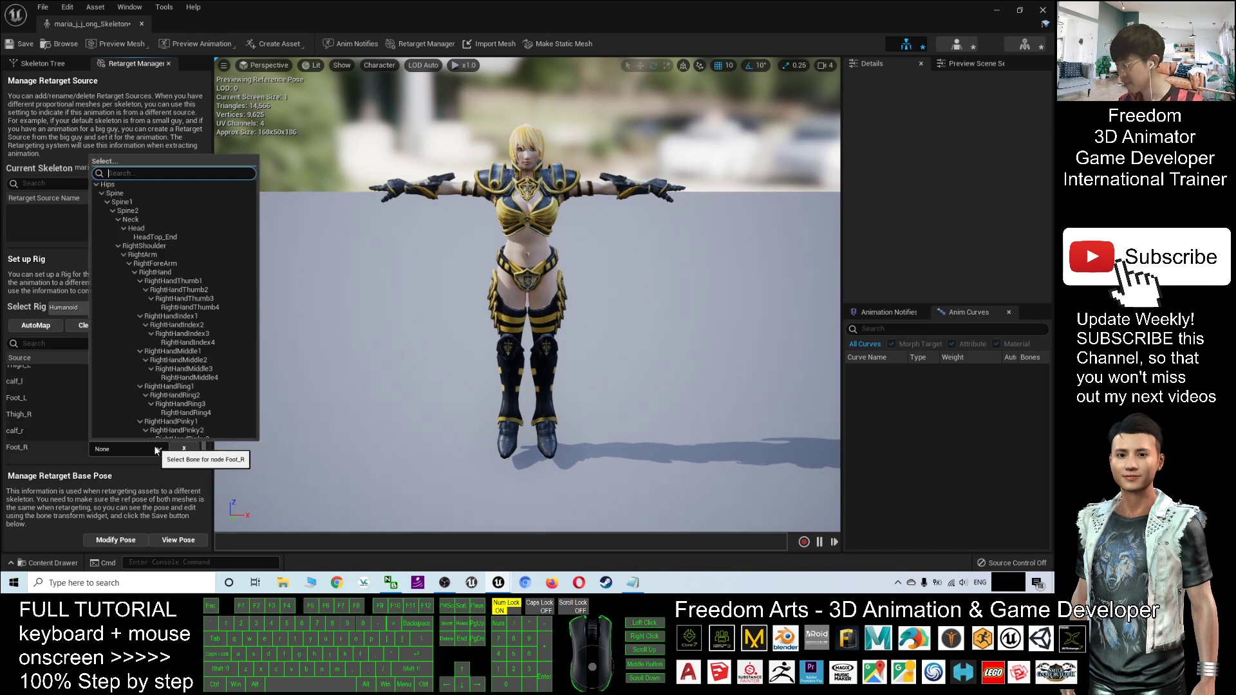
scroll(183, 390, down, 10)
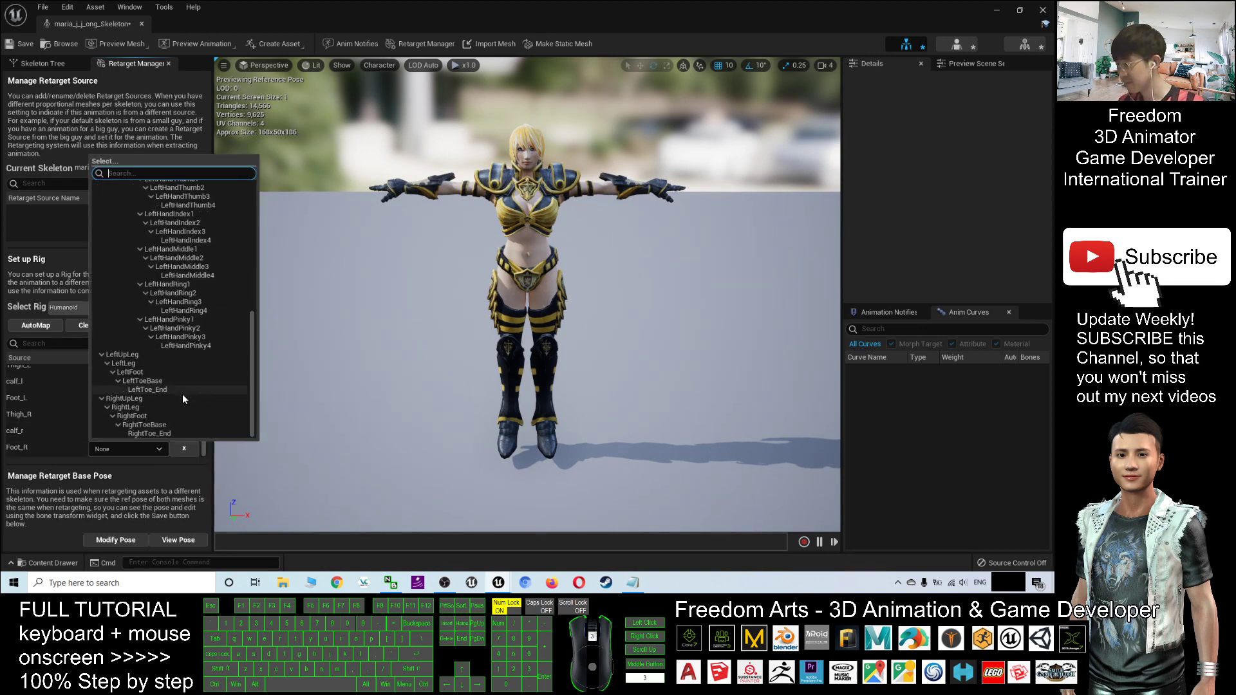
click(134, 415)
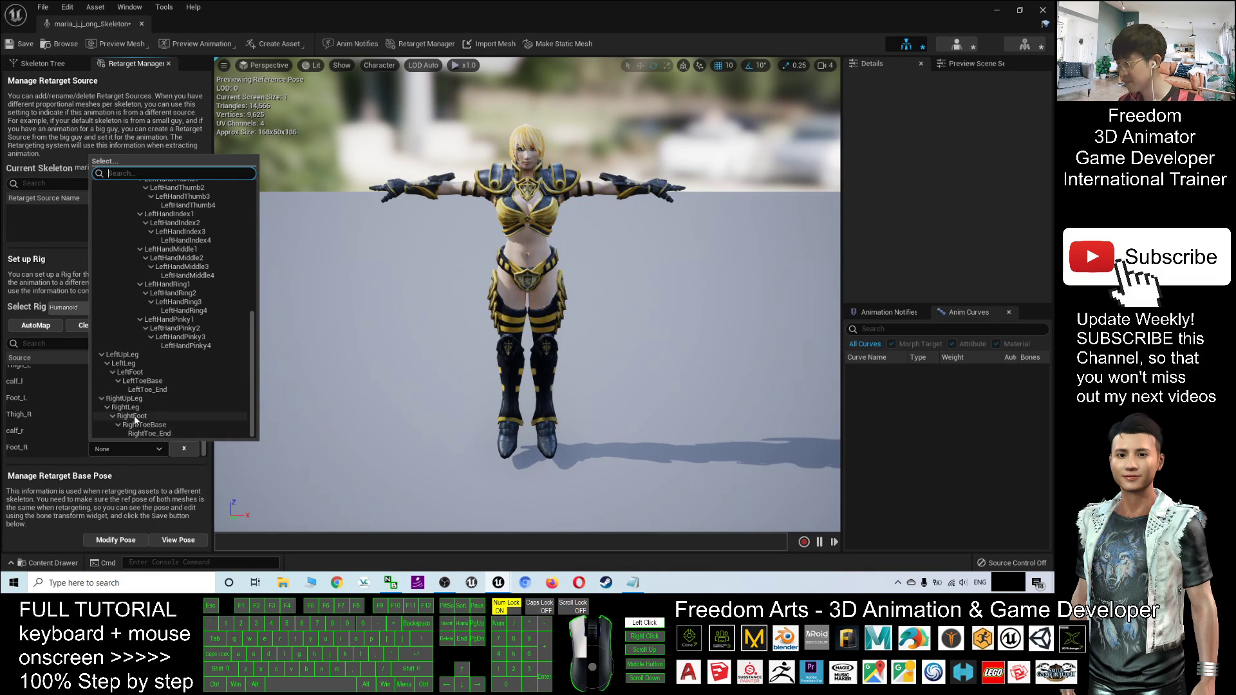
drag(202, 442, 209, 468)
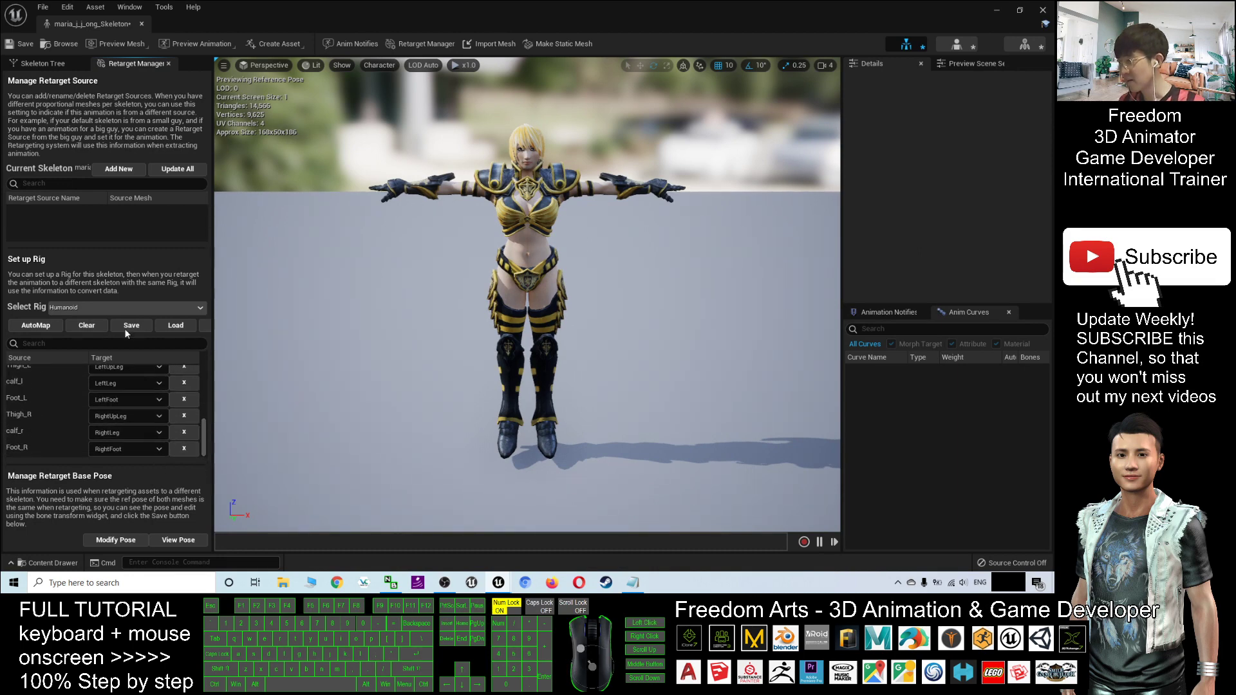
Save the skeleton asset with its completed rig mapping
click(24, 45)
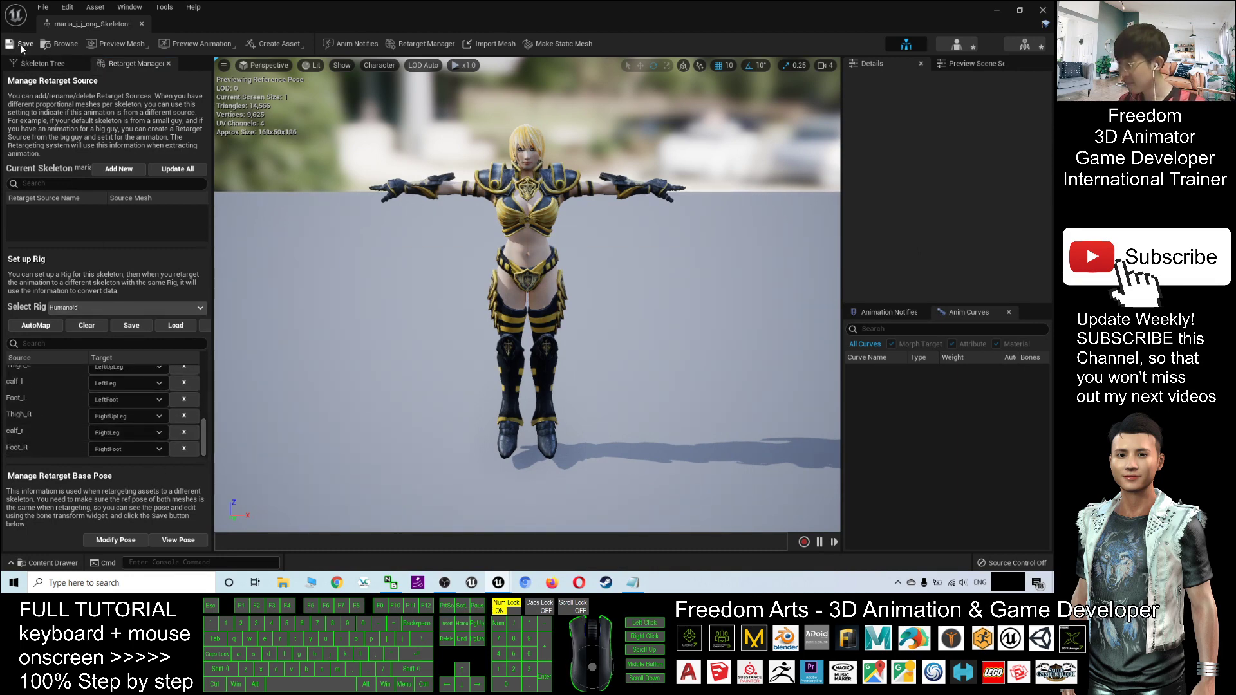
click(23, 45)
click(24, 45)
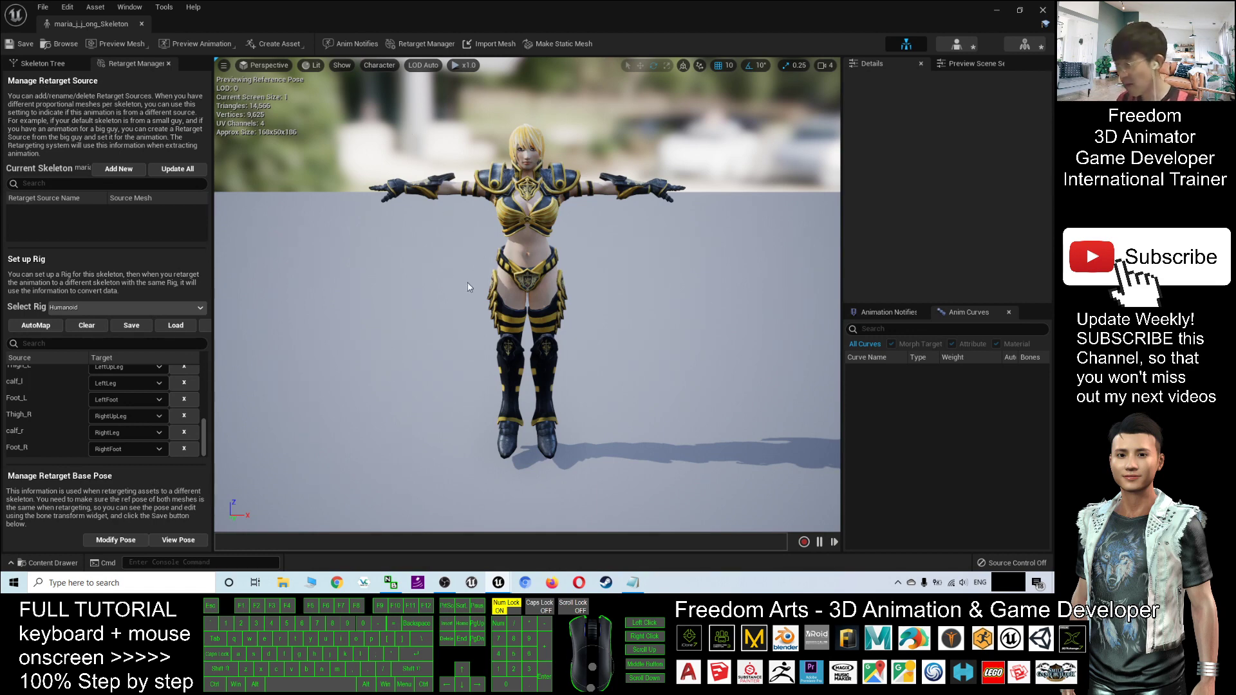
click(108, 540)
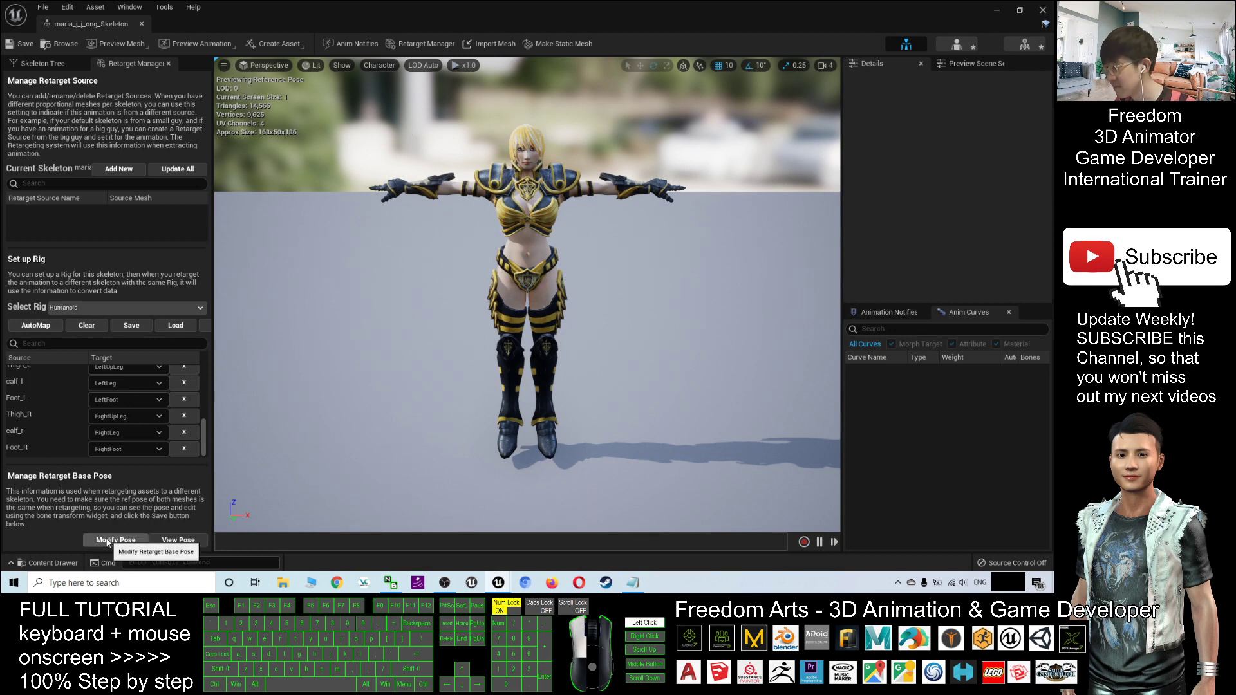
click(71, 529)
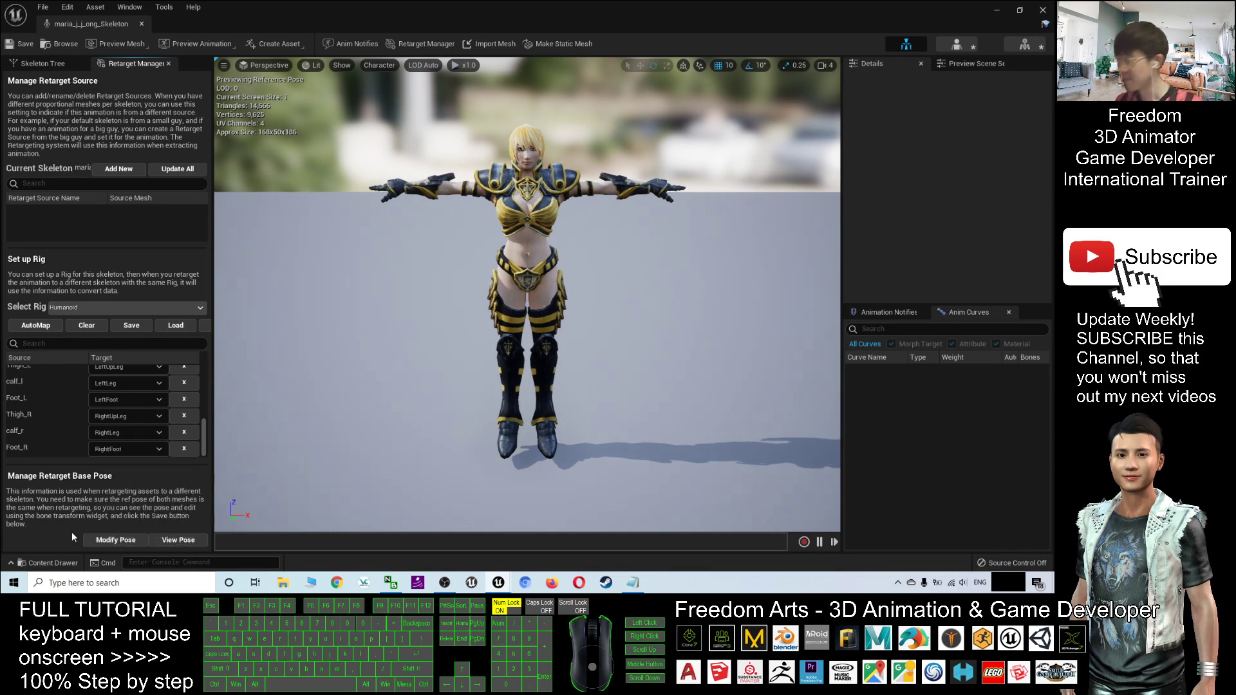
In the skeleton hierarchy, rotate the LeftArm bone downward to about 40° around its local Z axis
click(51, 64)
click(591, 192)
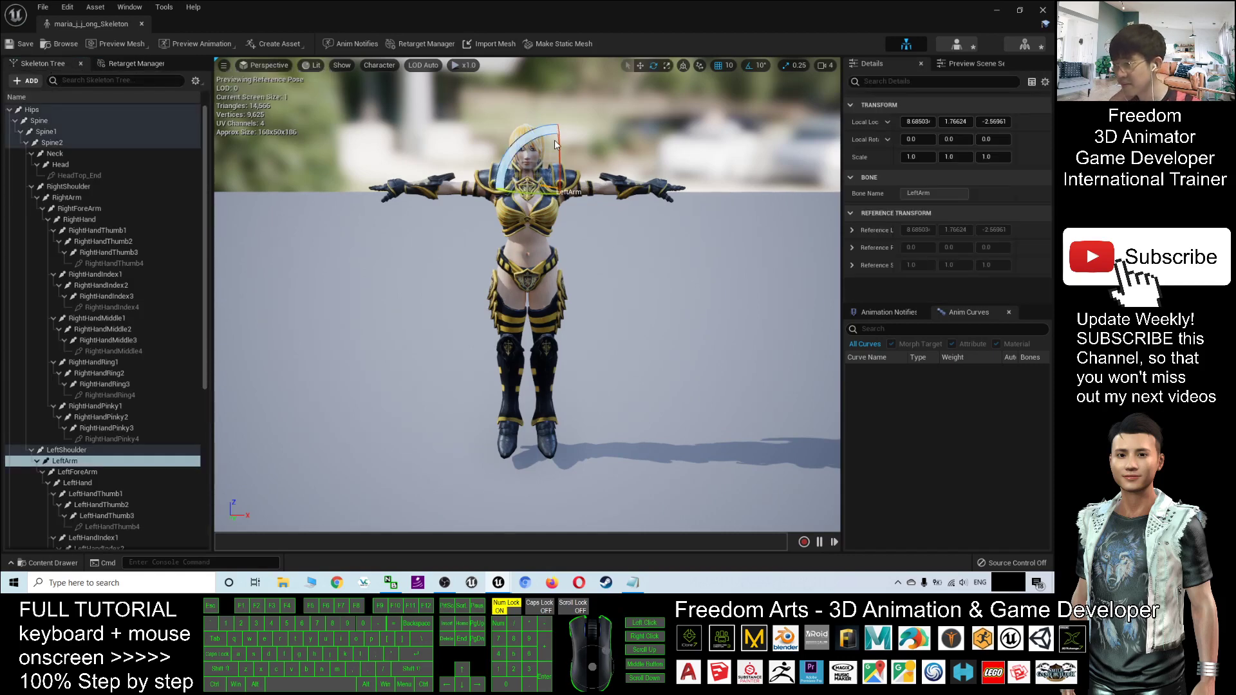
drag(539, 132, 626, 281)
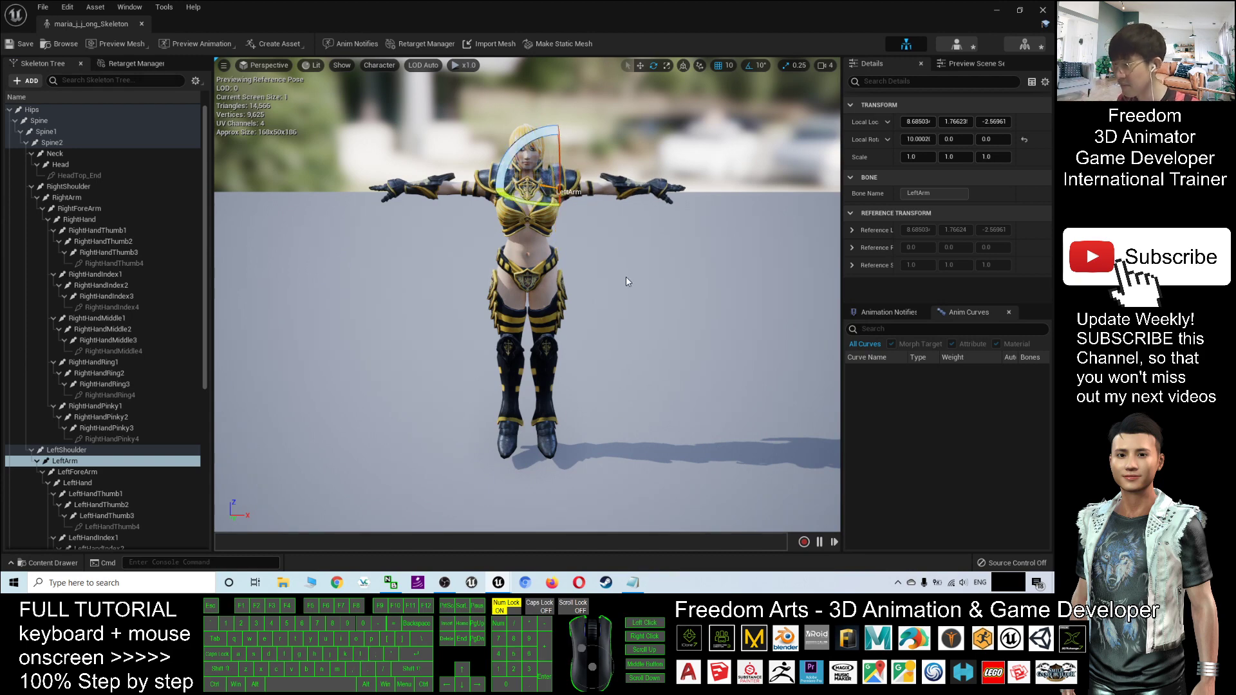
key(ctrl+z)
drag(583, 184, 583, 184)
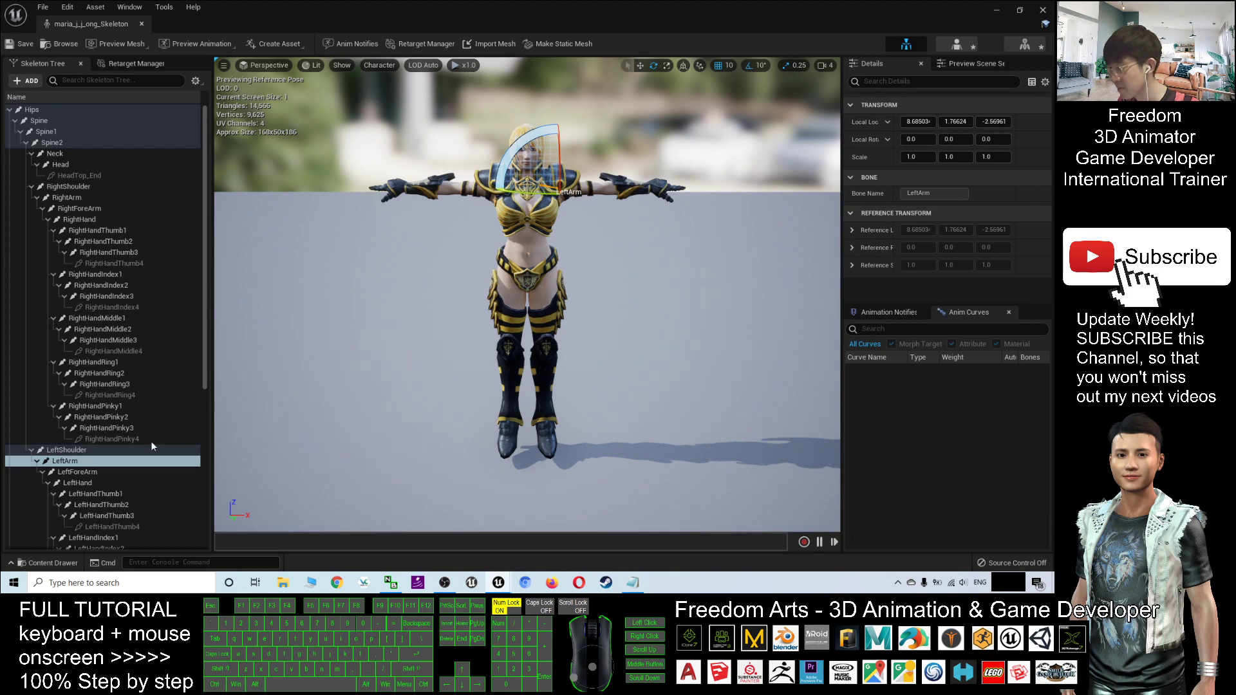
click(64, 461)
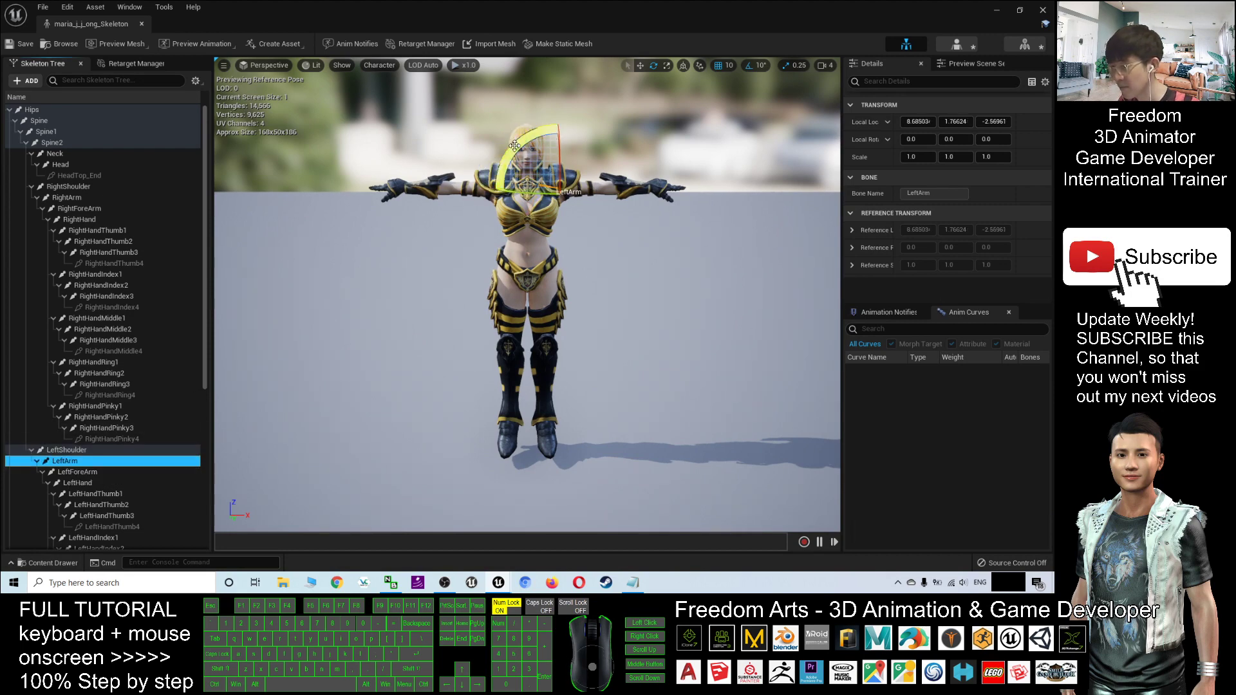
drag(520, 142, 605, 229)
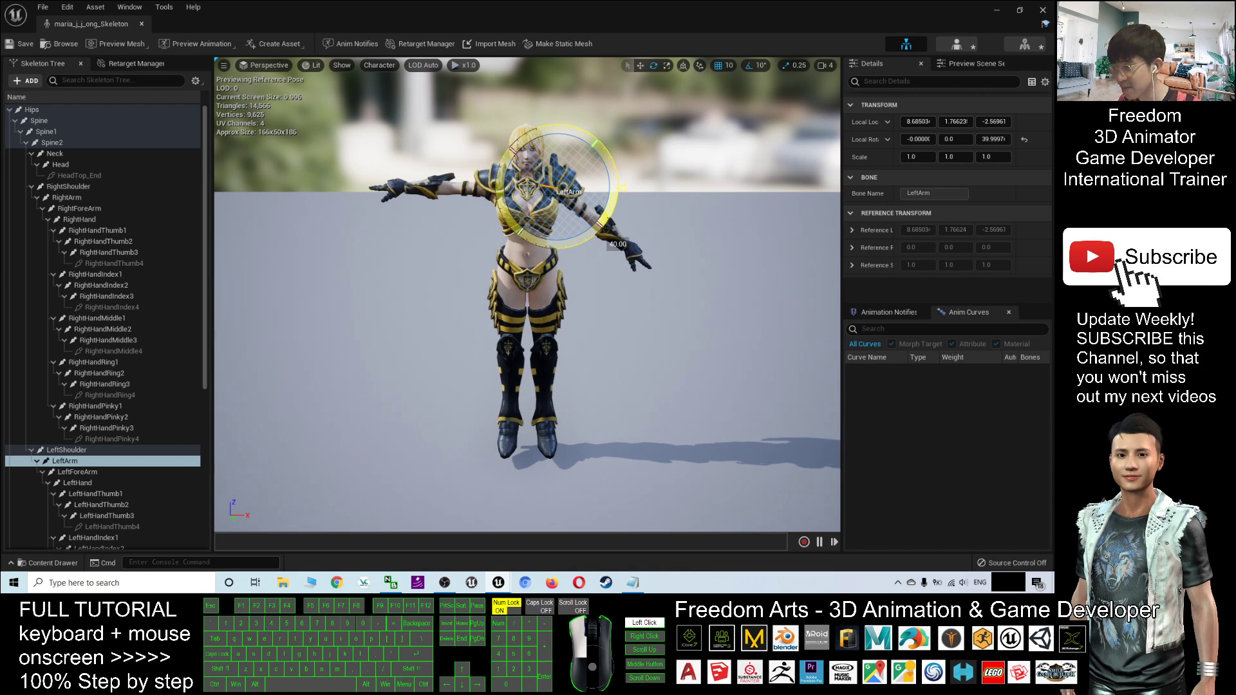
mouse_move(605, 231)
mouse_down()
mouse_move(615, 220)
mouse_move(598, 248)
mouse_move(607, 240)
mouse_up()
Rotate the RightArm bone downward to about -40° around its local Z axis
click(468, 187)
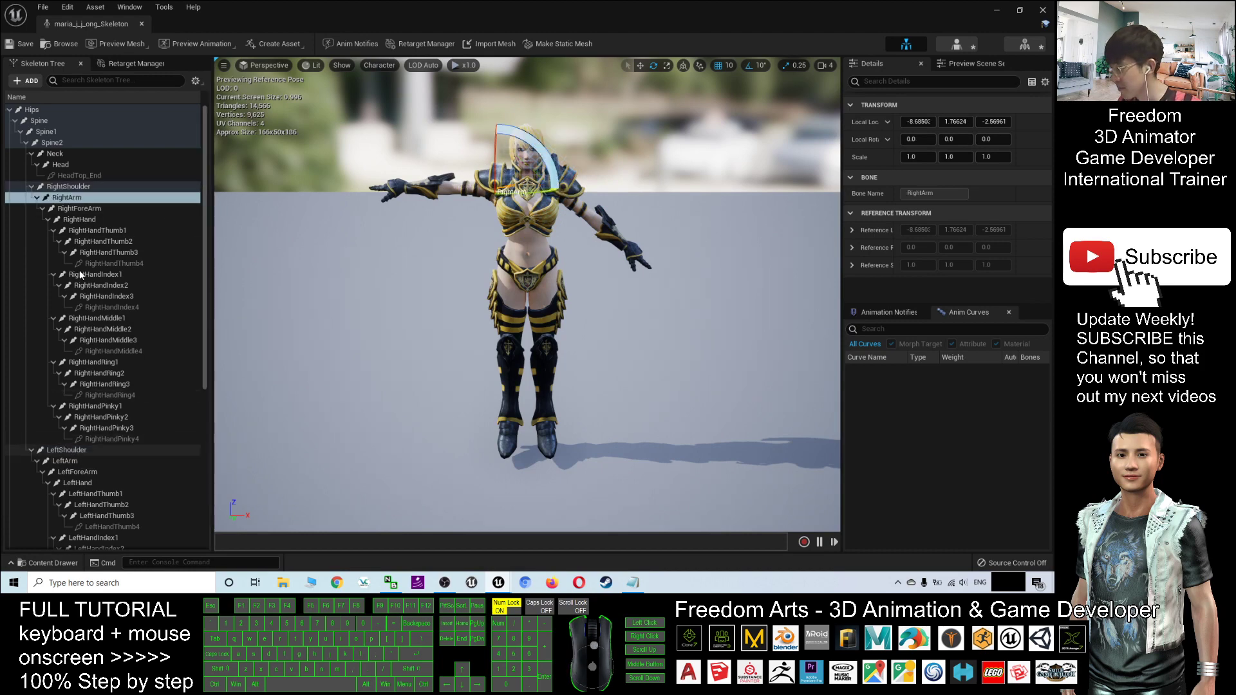
click(74, 202)
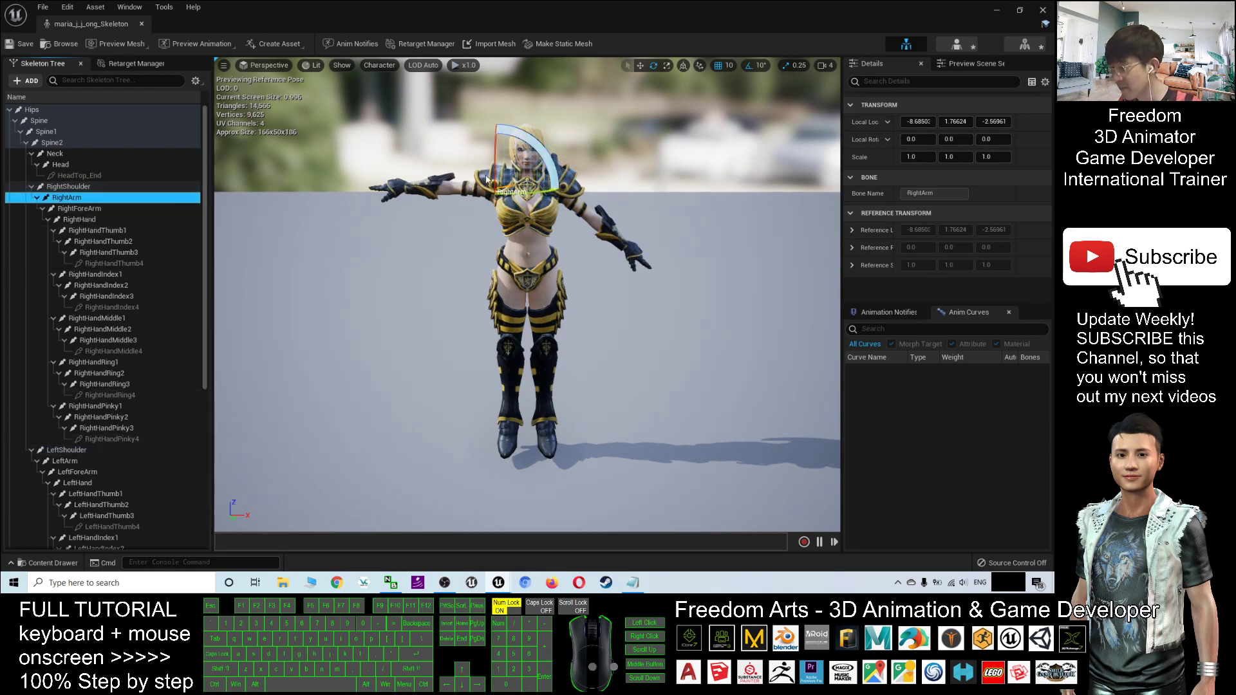
drag(534, 144, 555, 162)
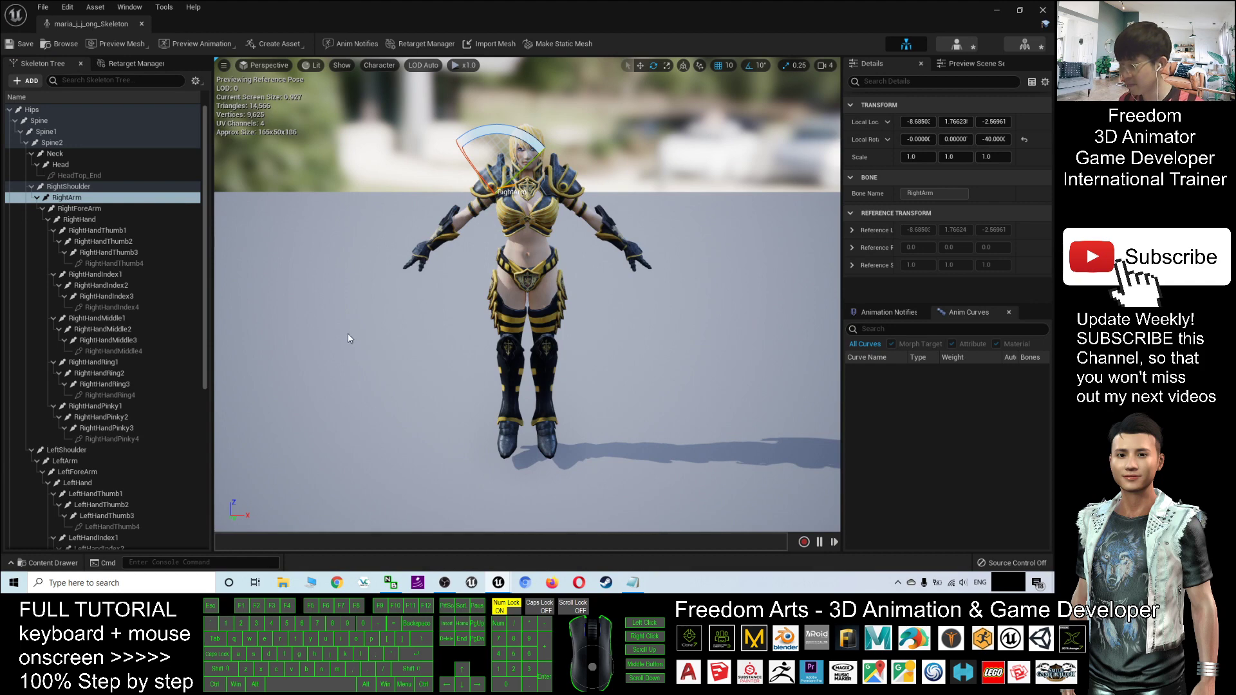
Bend the RightForeArm bone forward to about -20° around its local Y axis
alt+drag(348, 351, 451, 377)
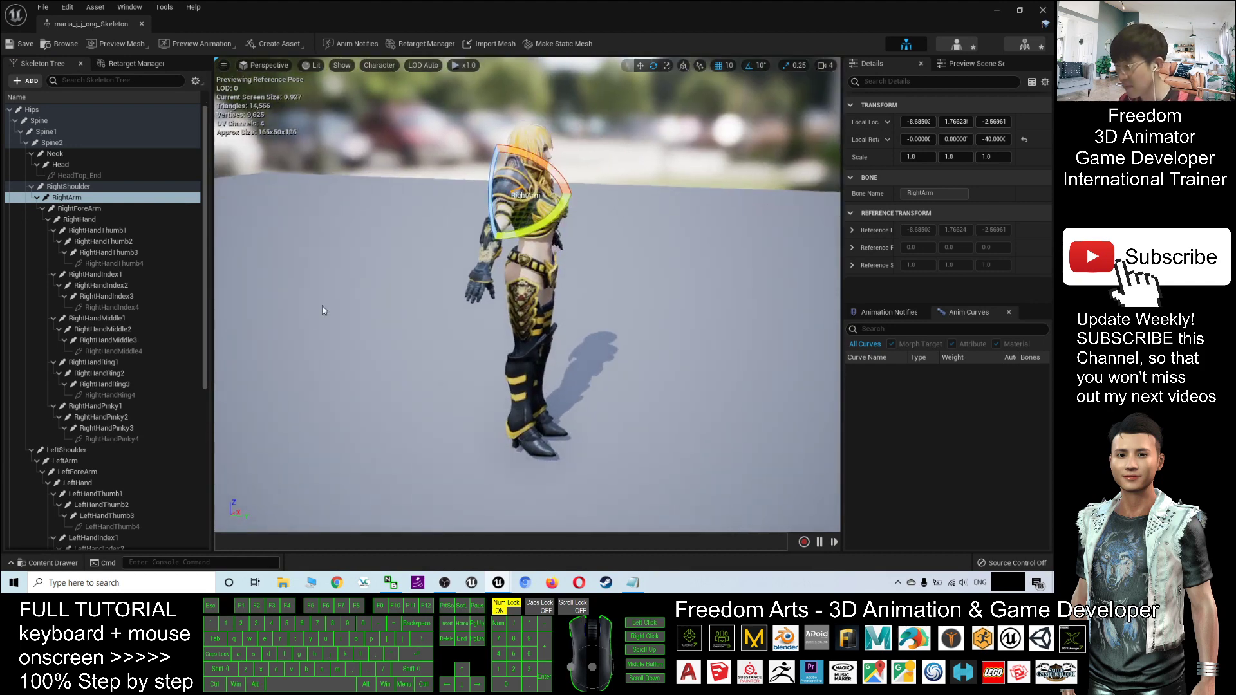
click(491, 243)
click(490, 242)
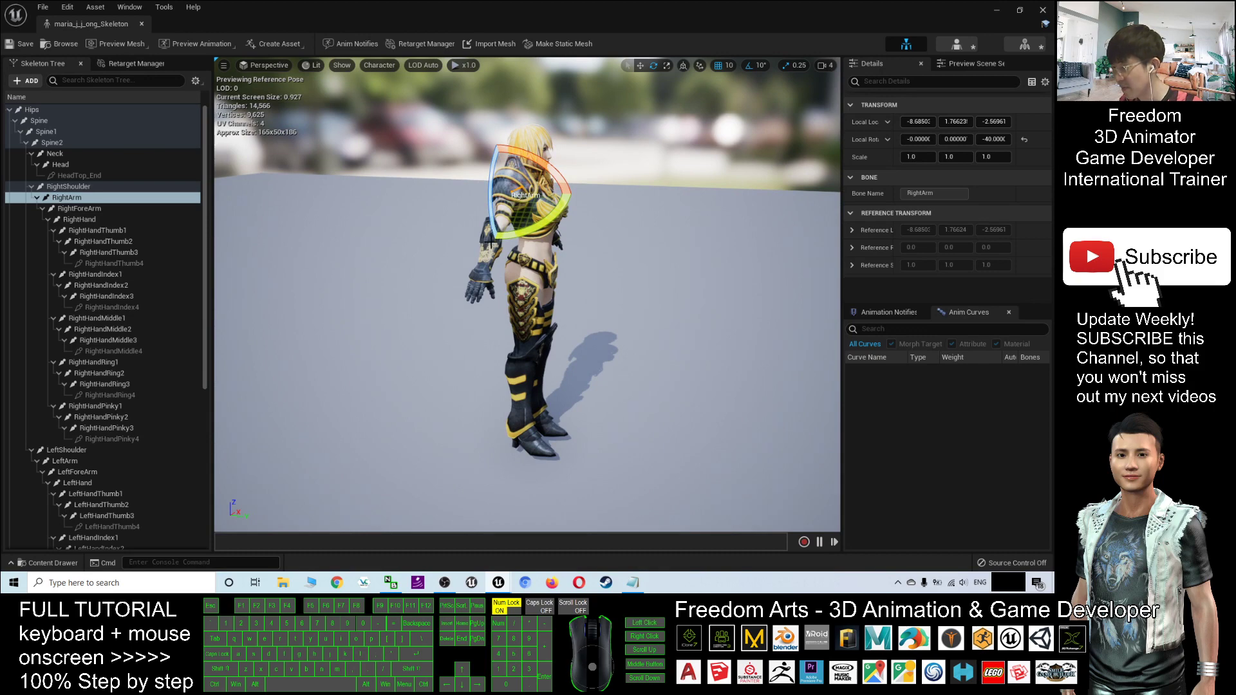
click(86, 211)
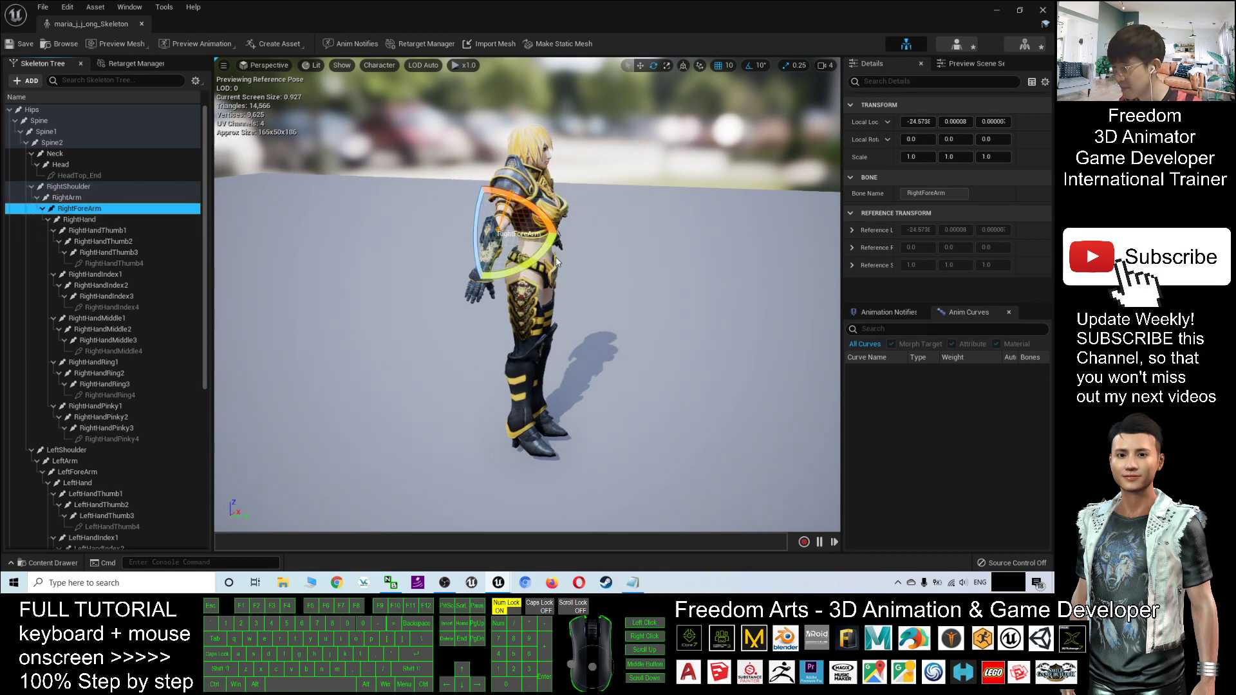
drag(538, 258, 609, 297)
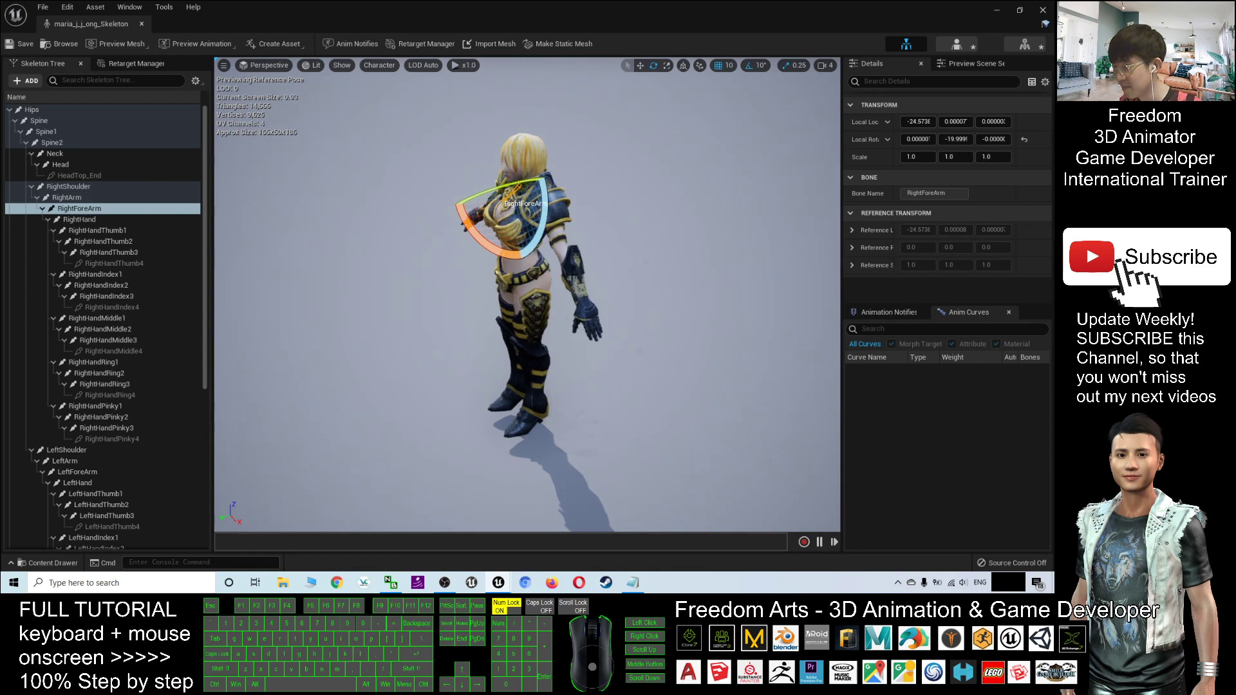
click(64, 461)
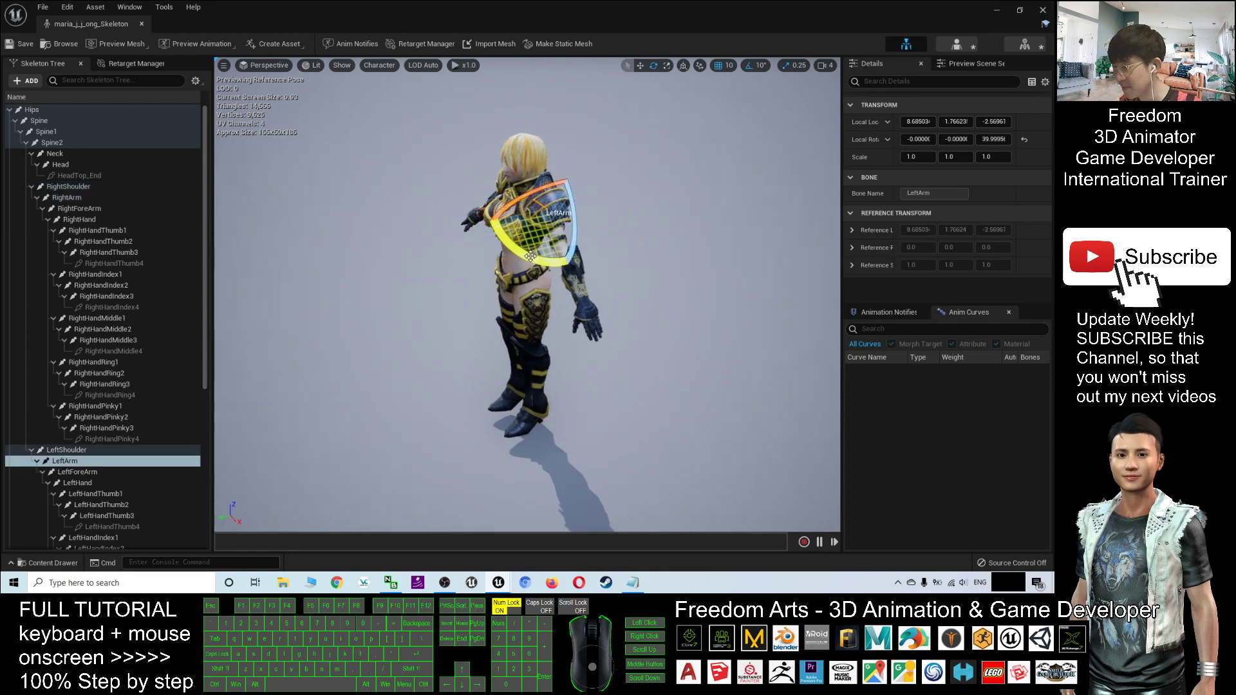
drag(535, 256, 569, 267)
key(ctrl+z)
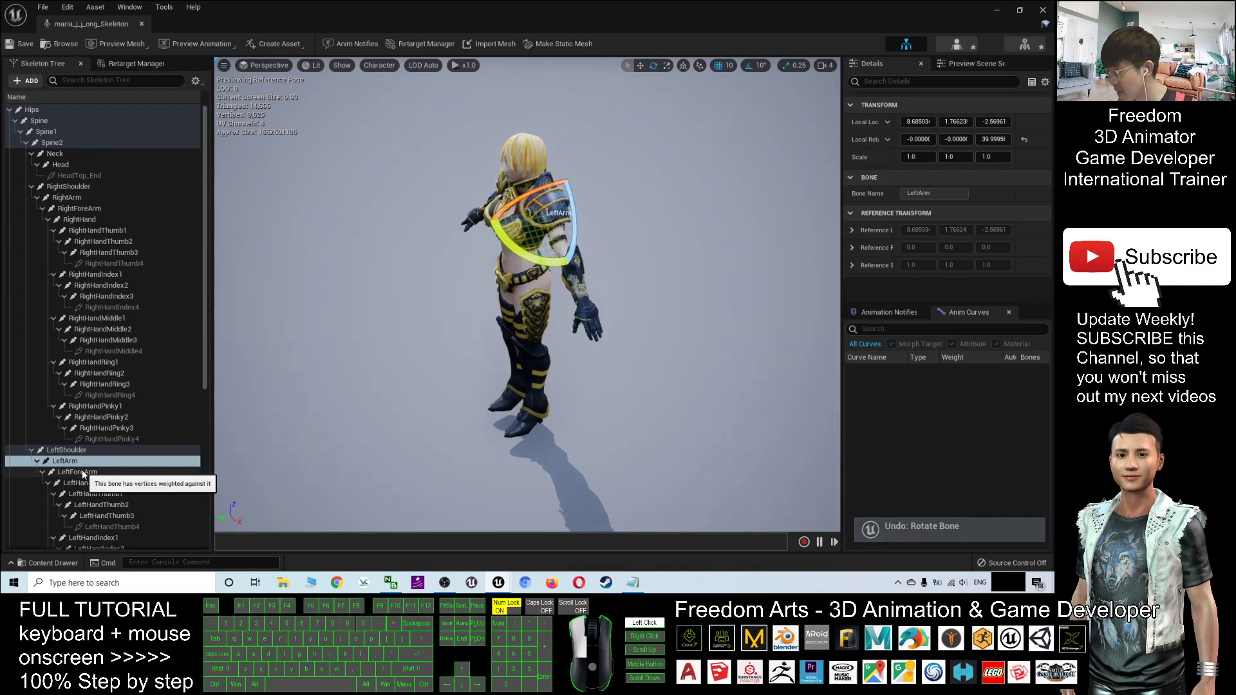
Bend the LeftForeArm bone forward to about 20° around its local Y axis
click(92, 474)
drag(525, 288, 481, 321)
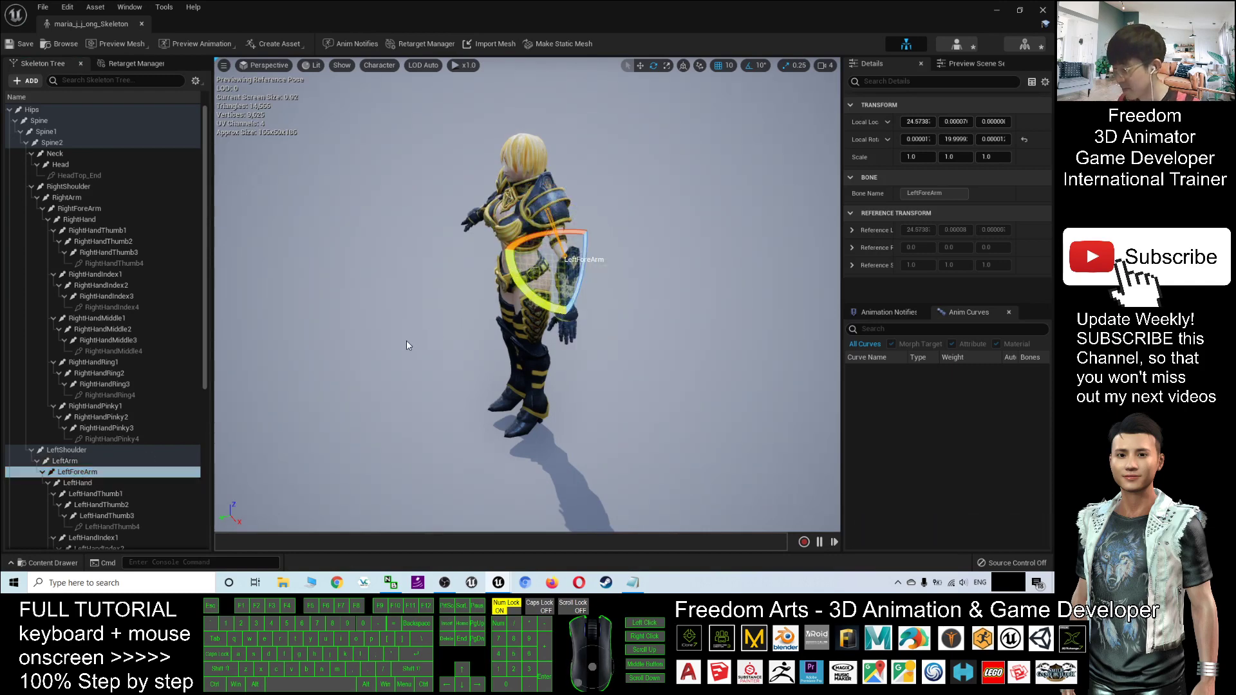
Lower both upper arms further, rotating LeftArm to about 50° and RightArm to about -50° around local Z
alt+drag(406, 340, 316, 294)
click(64, 461)
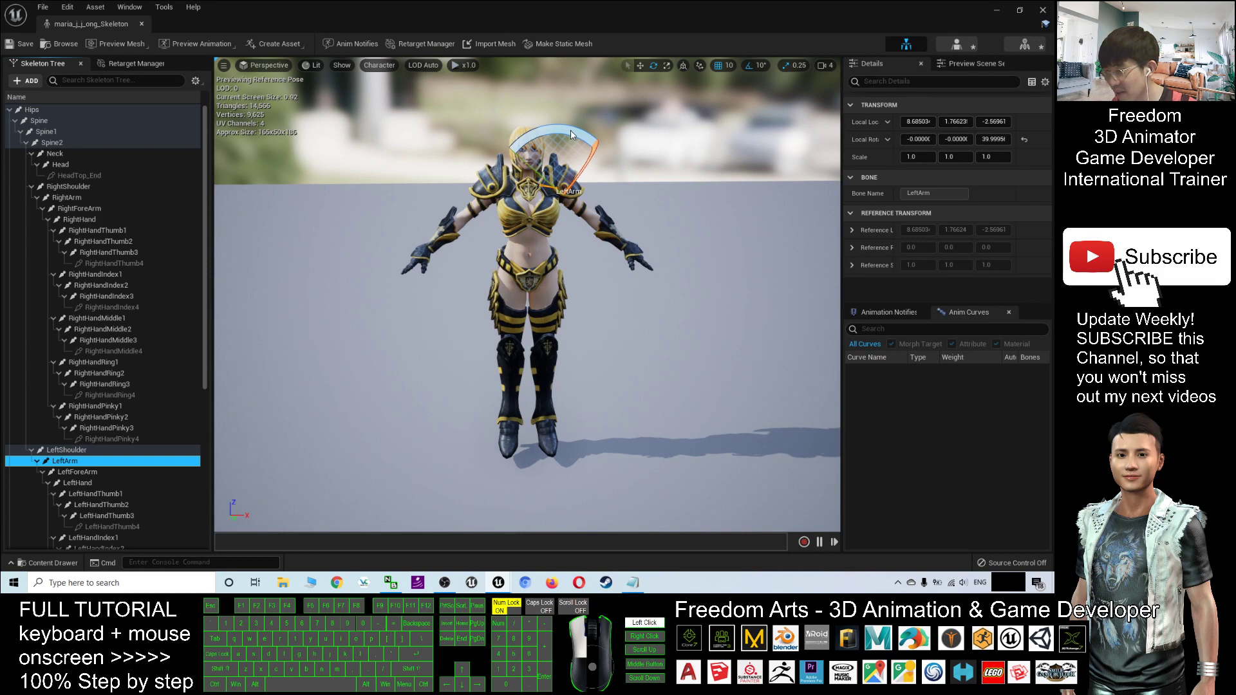
drag(571, 130, 566, 139)
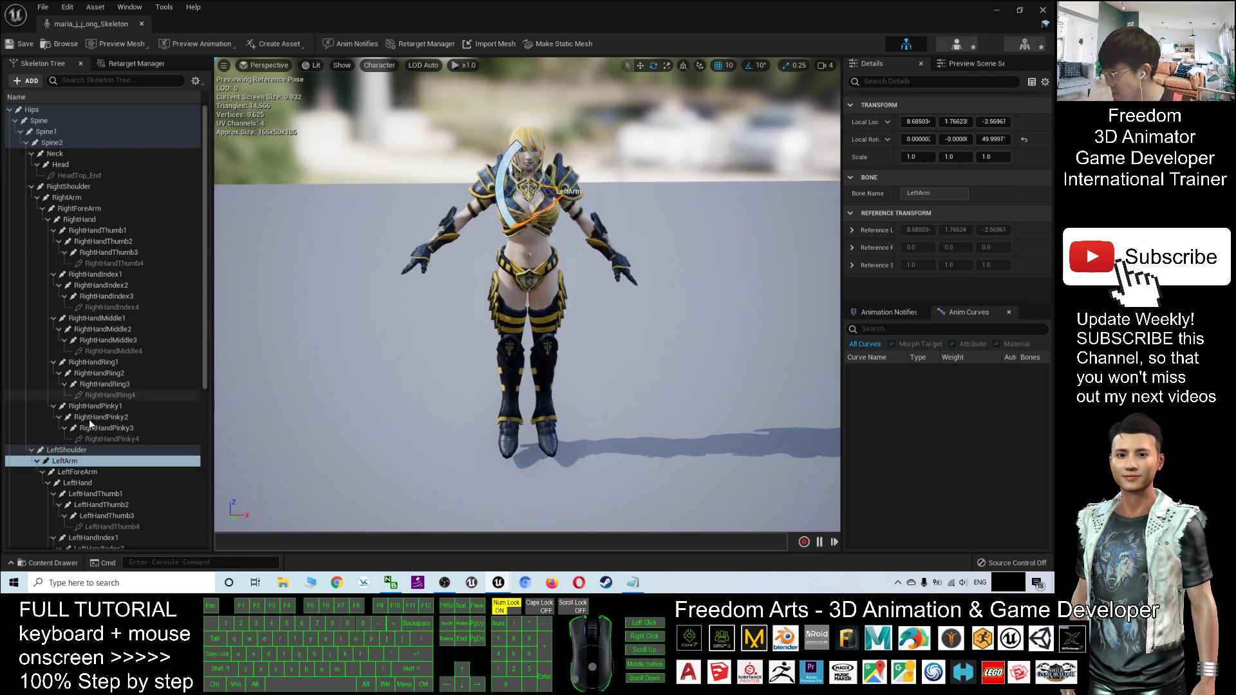
click(67, 200)
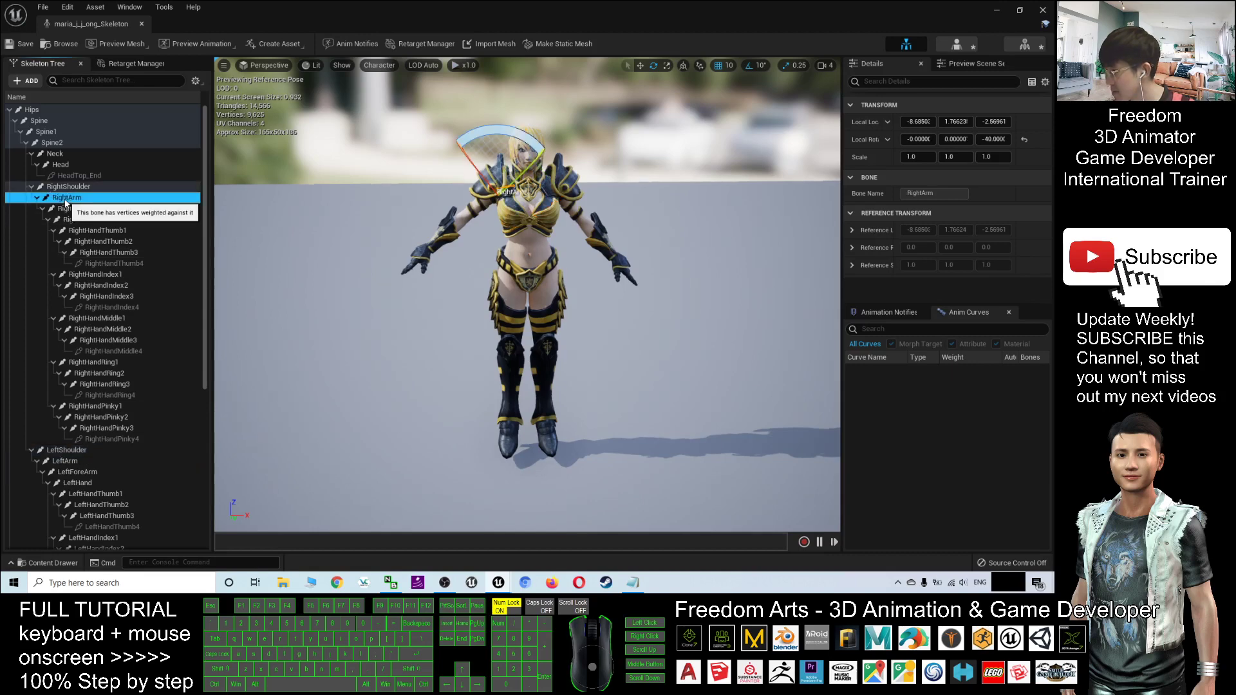
drag(507, 134, 541, 136)
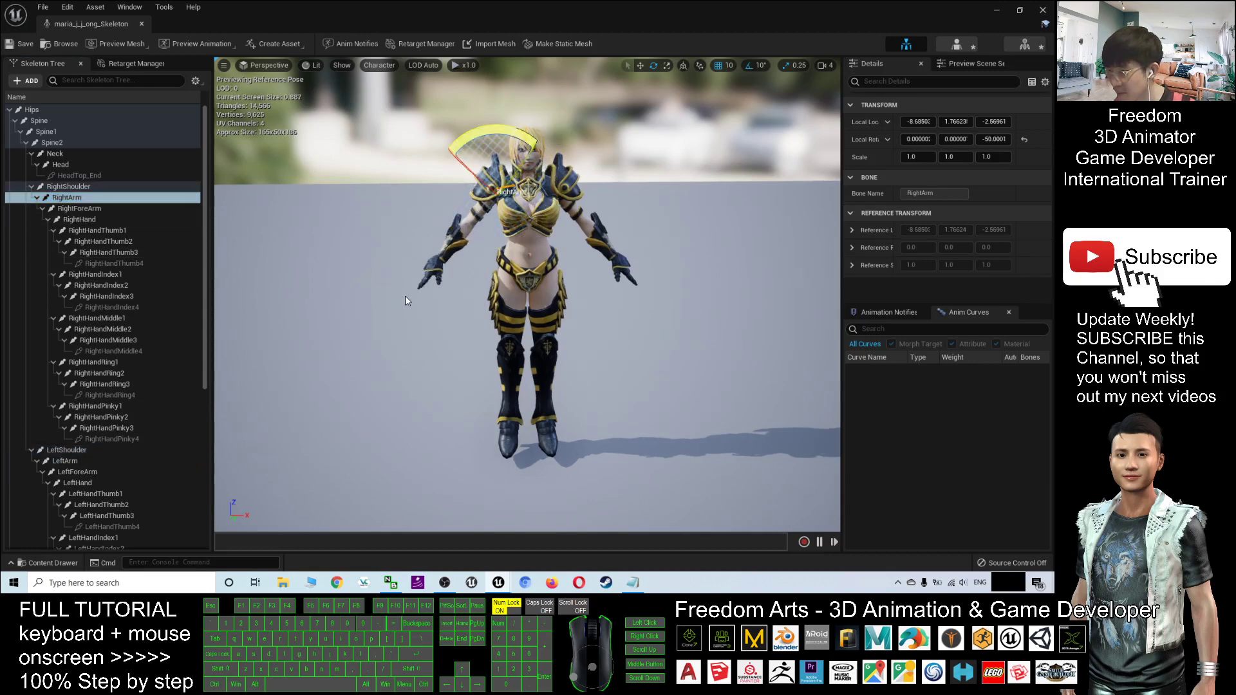
Store the character's current pose as the retarget base pose with Use CurrentPose and close the maria_j_j_ong_Skeleton editor
mouse_move(373, 315)
alt+mouse_down()
mouse_move(476, 319)
mouse_move(361, 320)
alt+mouse_up()
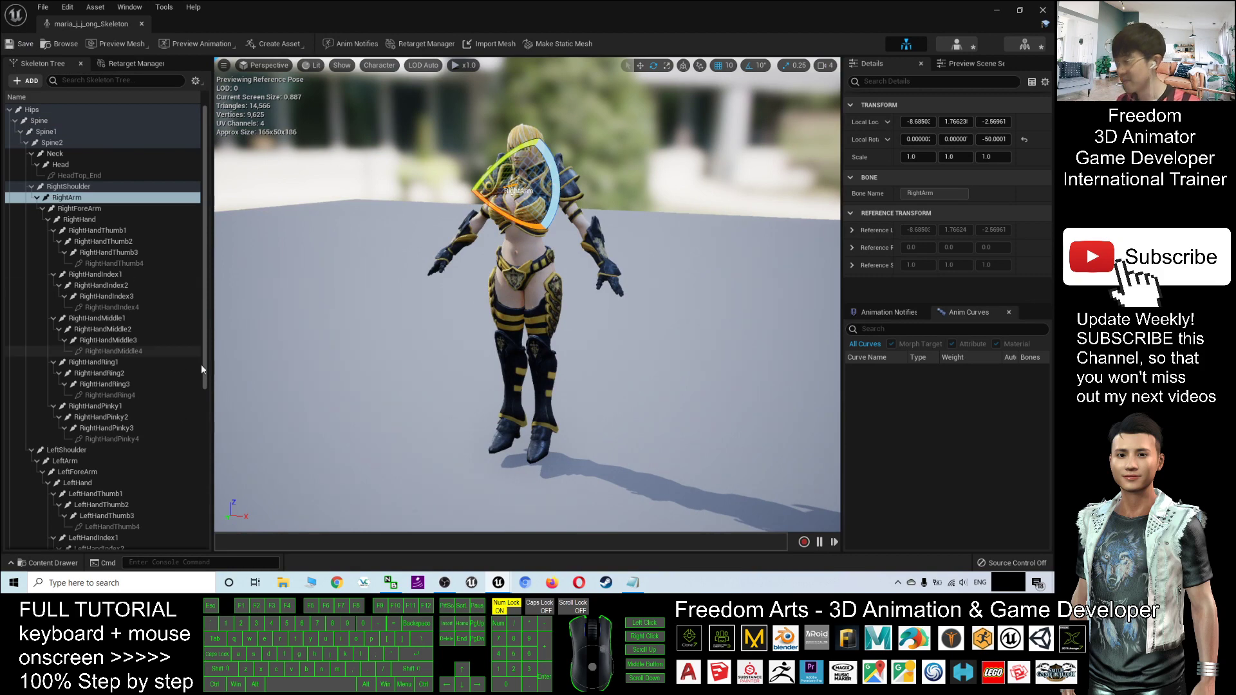
click(138, 63)
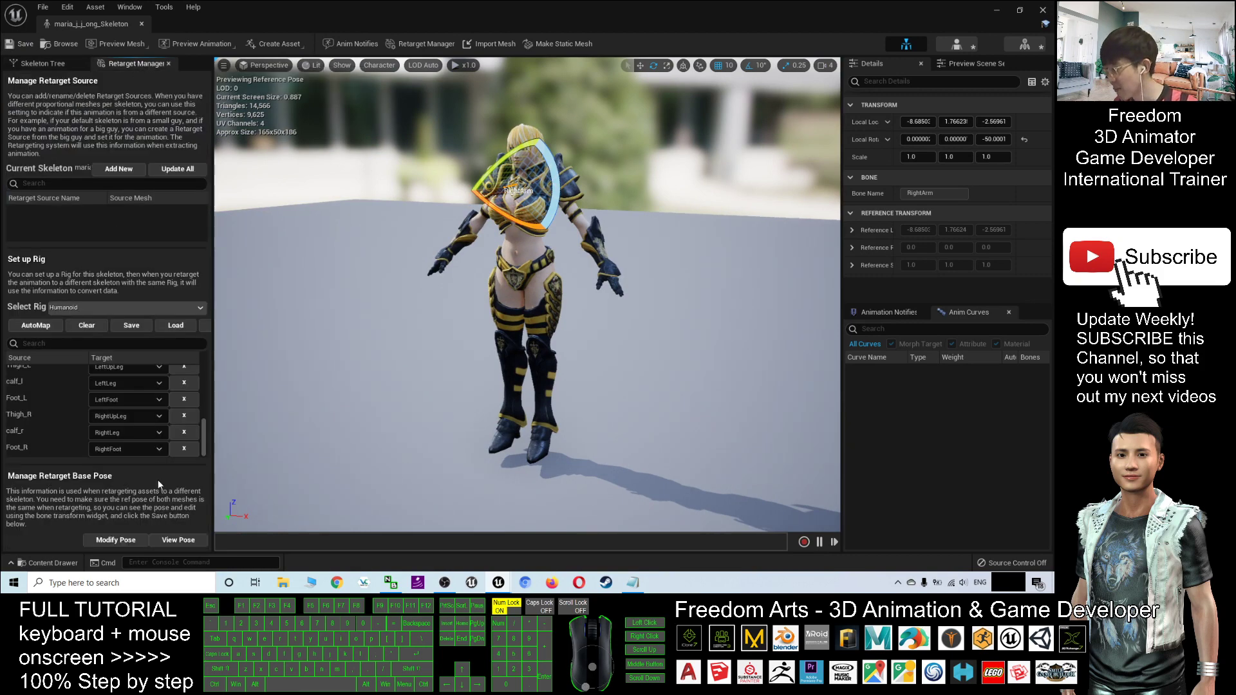
click(125, 542)
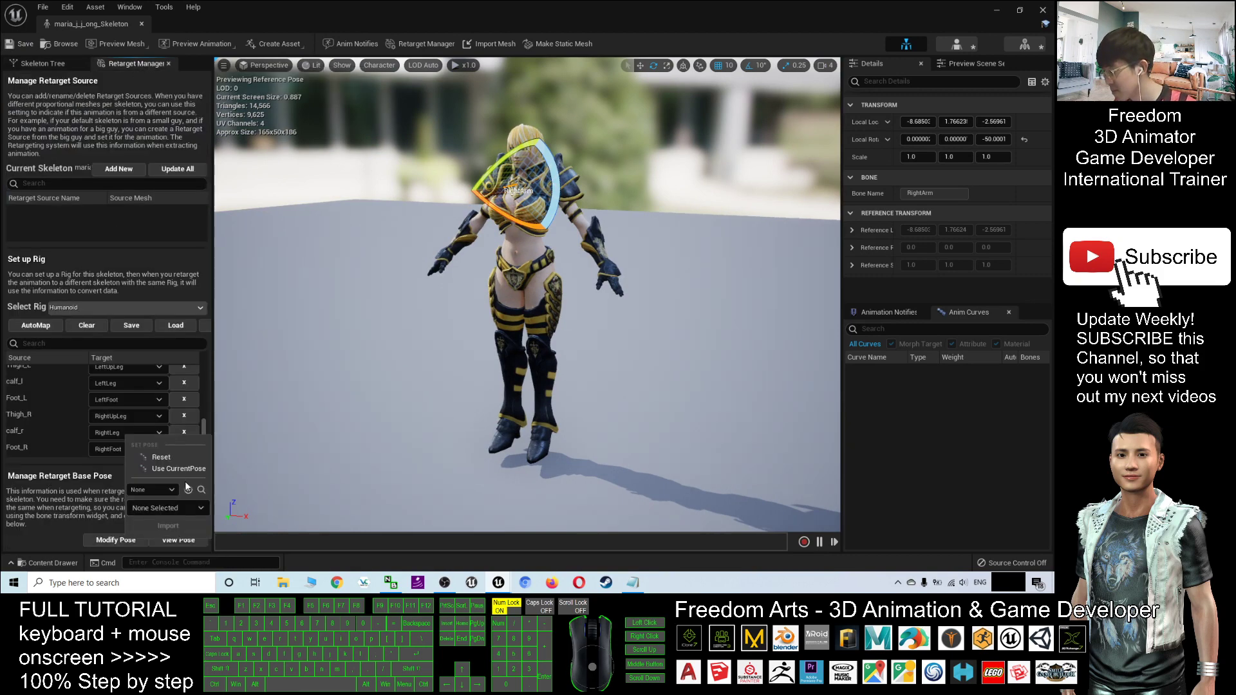
click(194, 470)
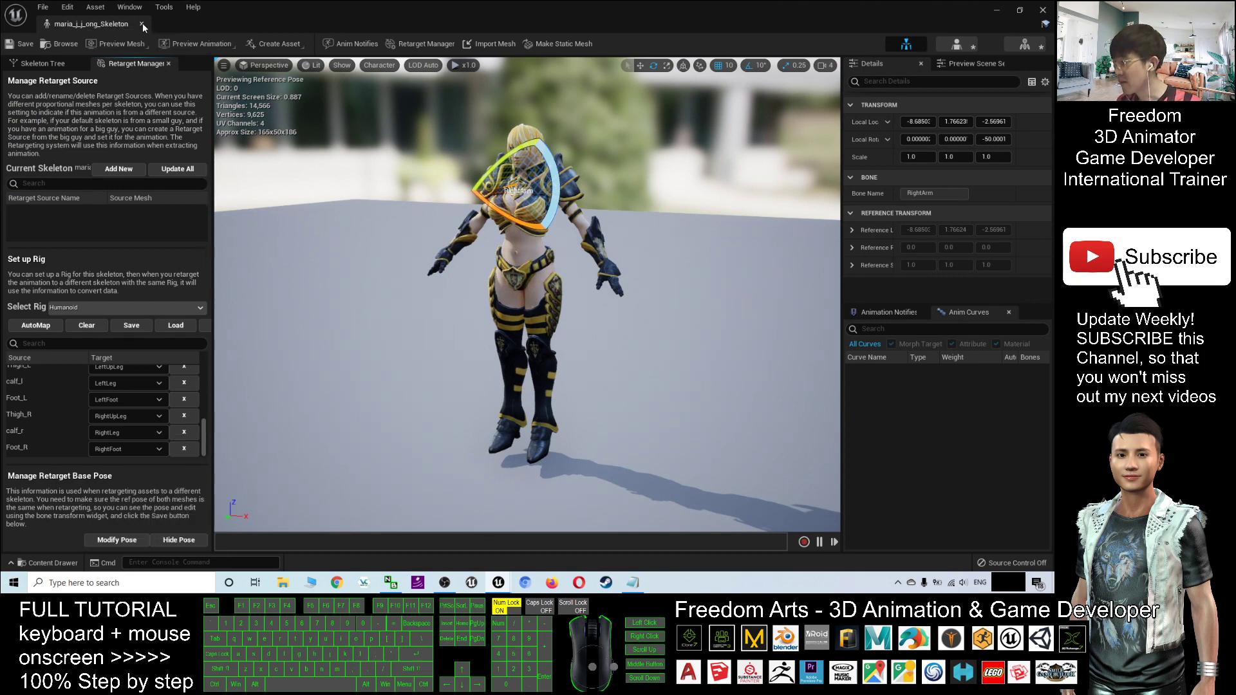
drag(141, 22, 469, 141)
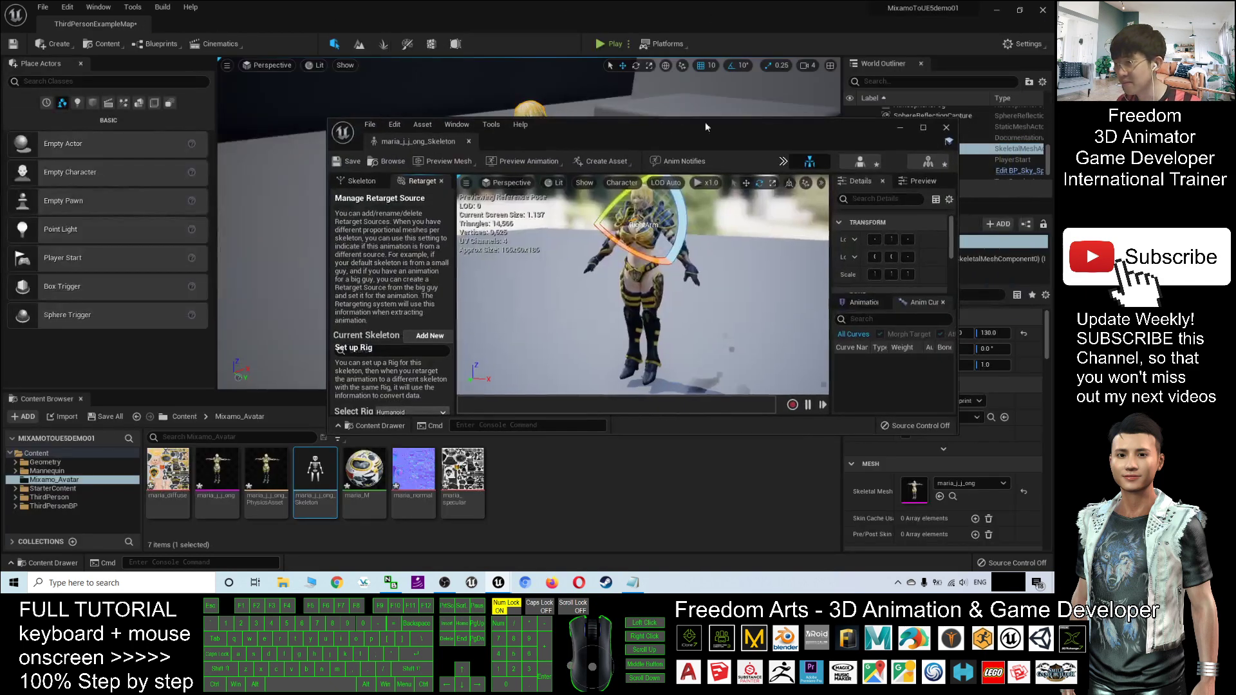
click(947, 128)
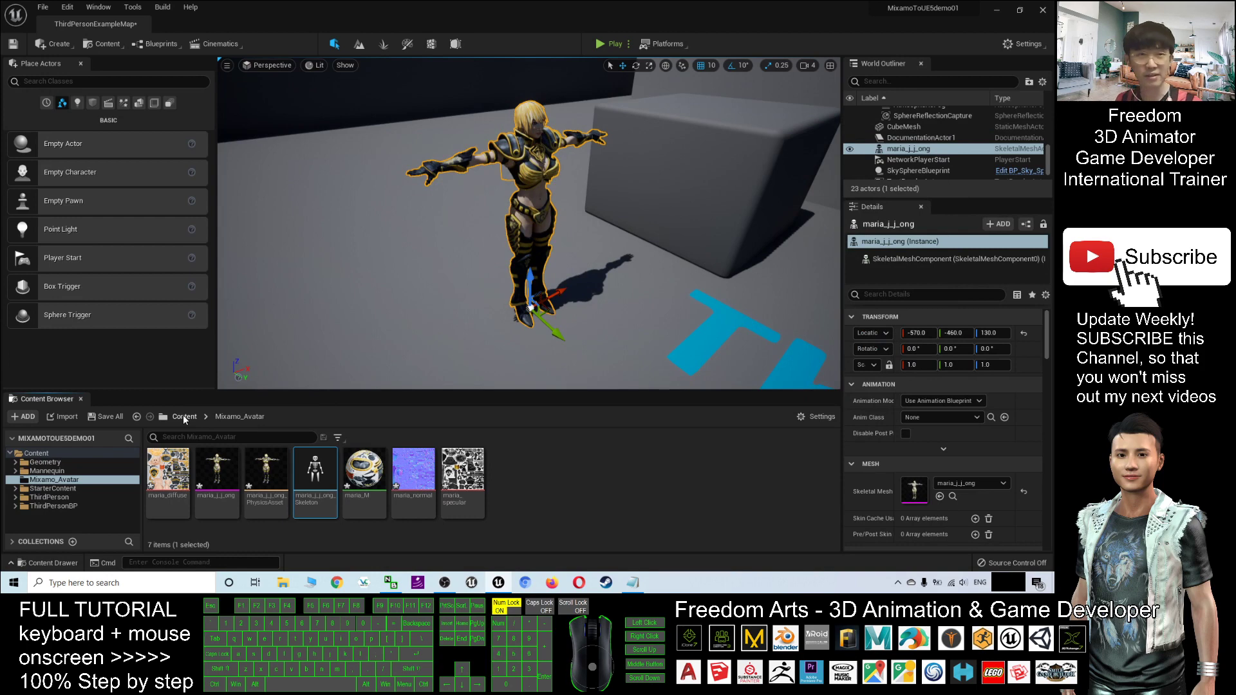
Open the Mannequin folder in the project's Content directory
click(183, 417)
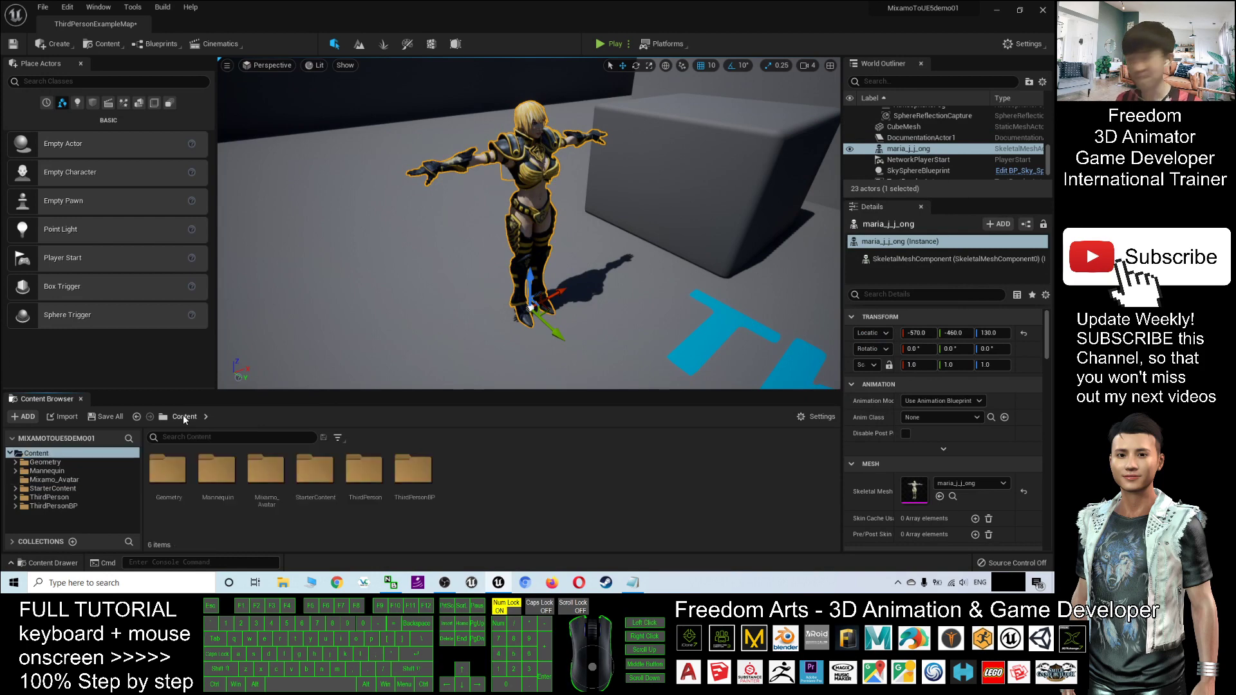
double_click(215, 476)
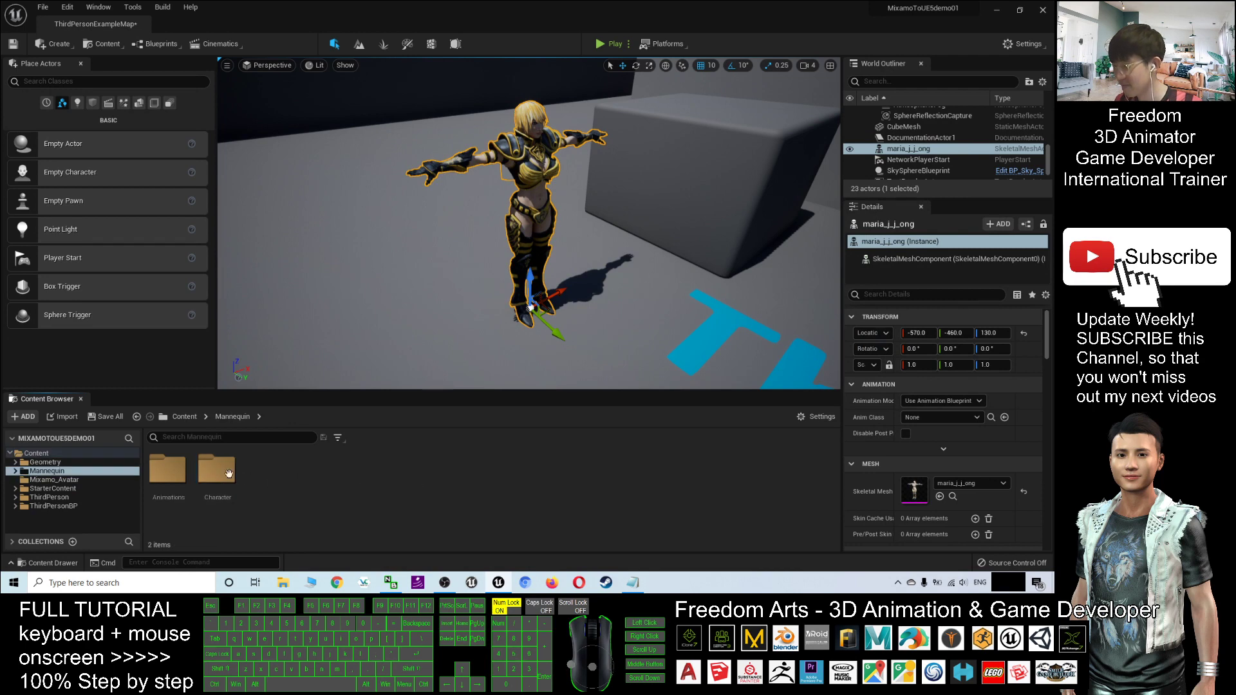